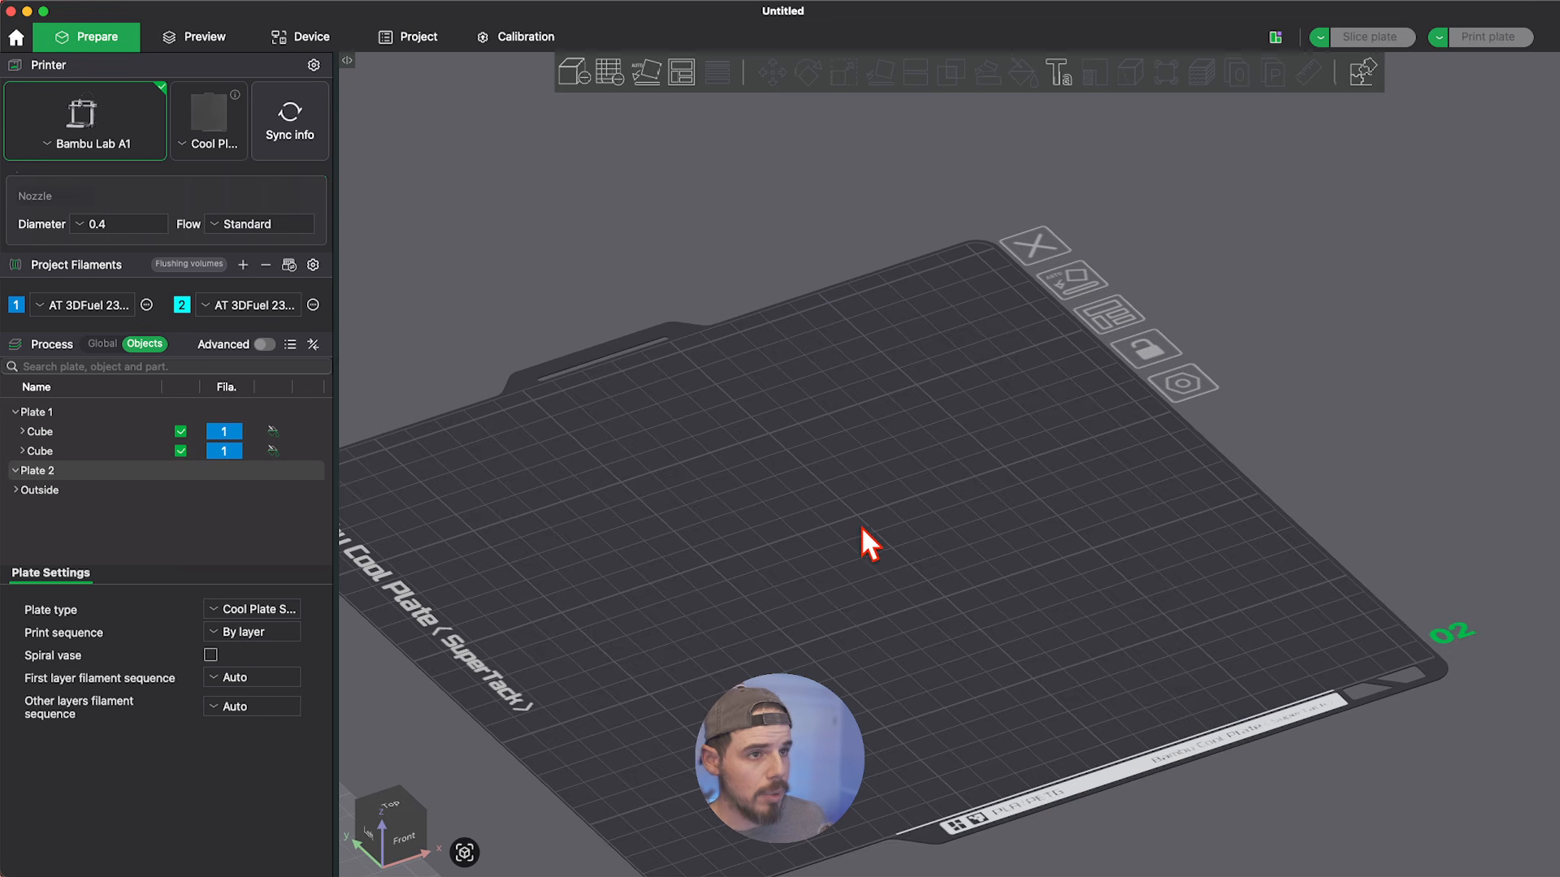
# Add a cube primitive to plate 2.
pyautogui.rightClick(856, 526)
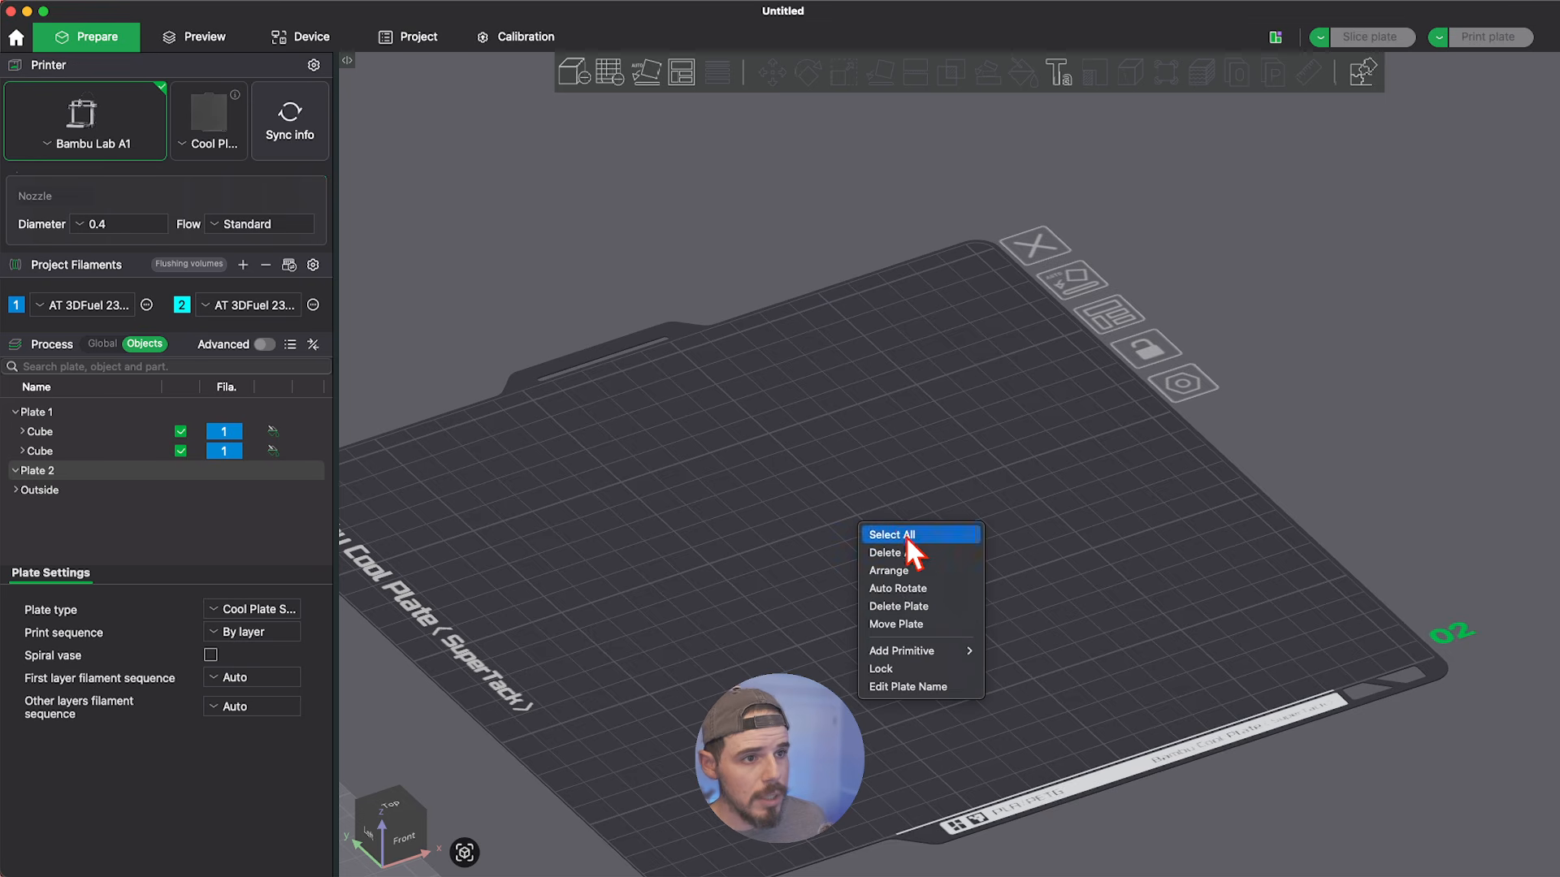
pyautogui.moveTo(920, 646)
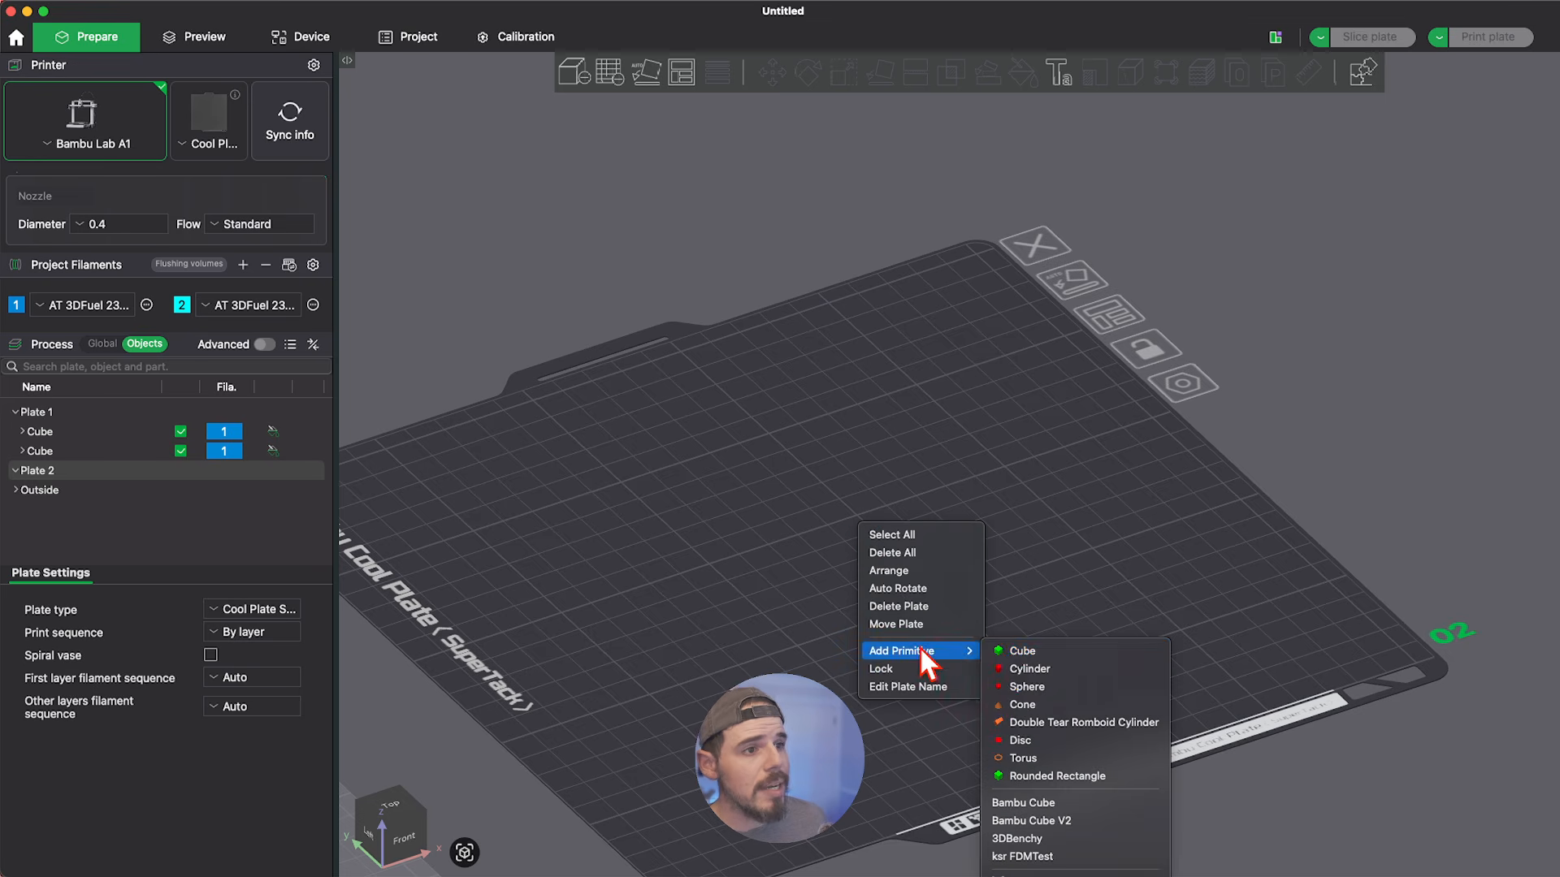
pyautogui.click(1038, 652)
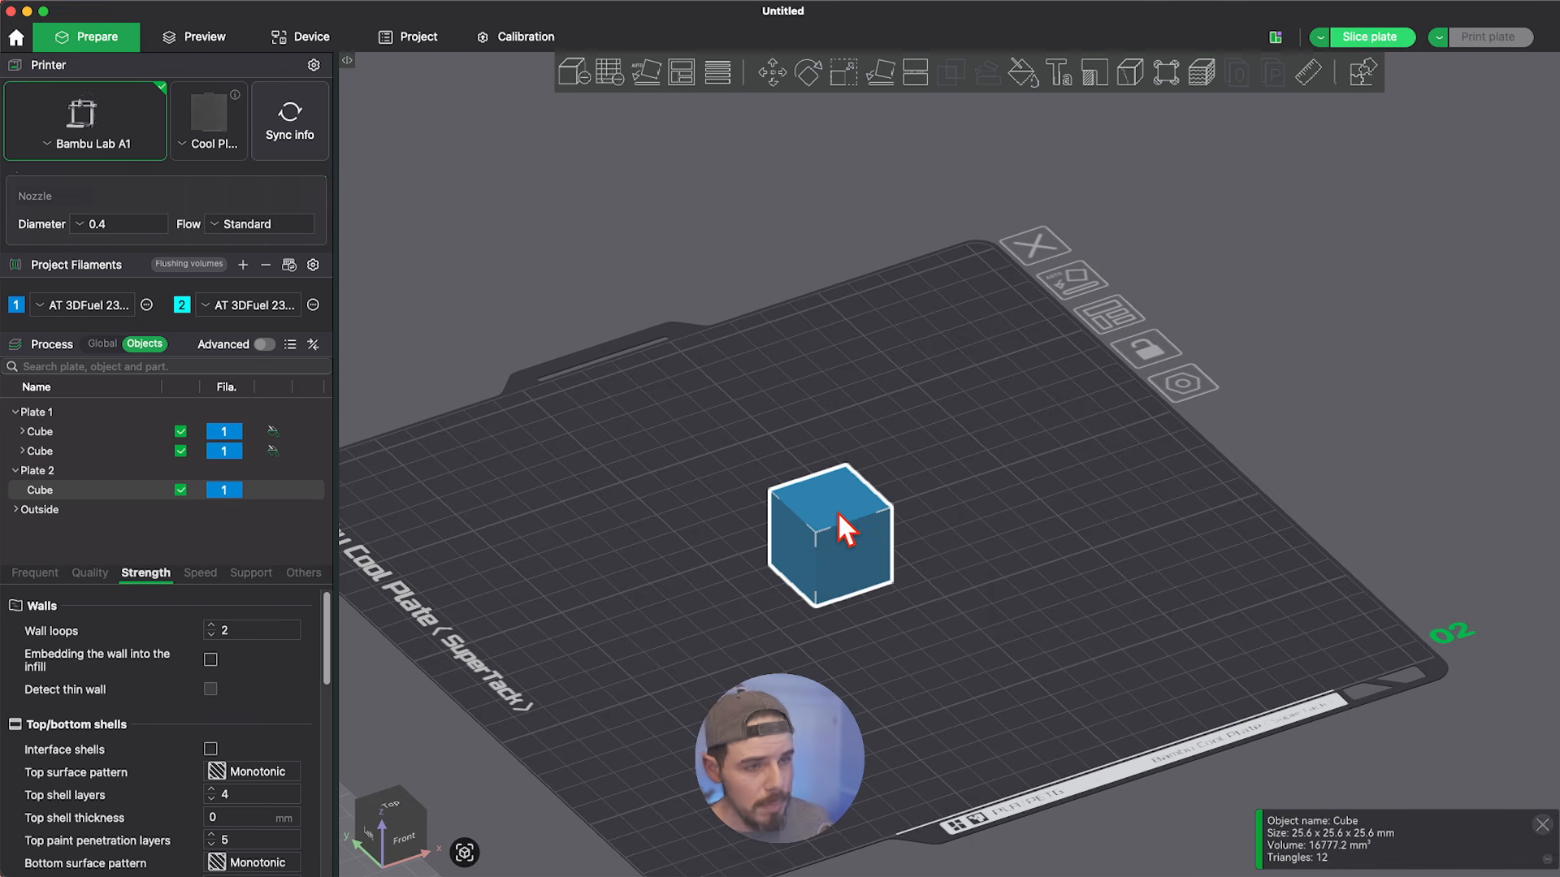
# Scale the plate 2 cube uniformly to about 95 mm per side.
pyautogui.press('s')
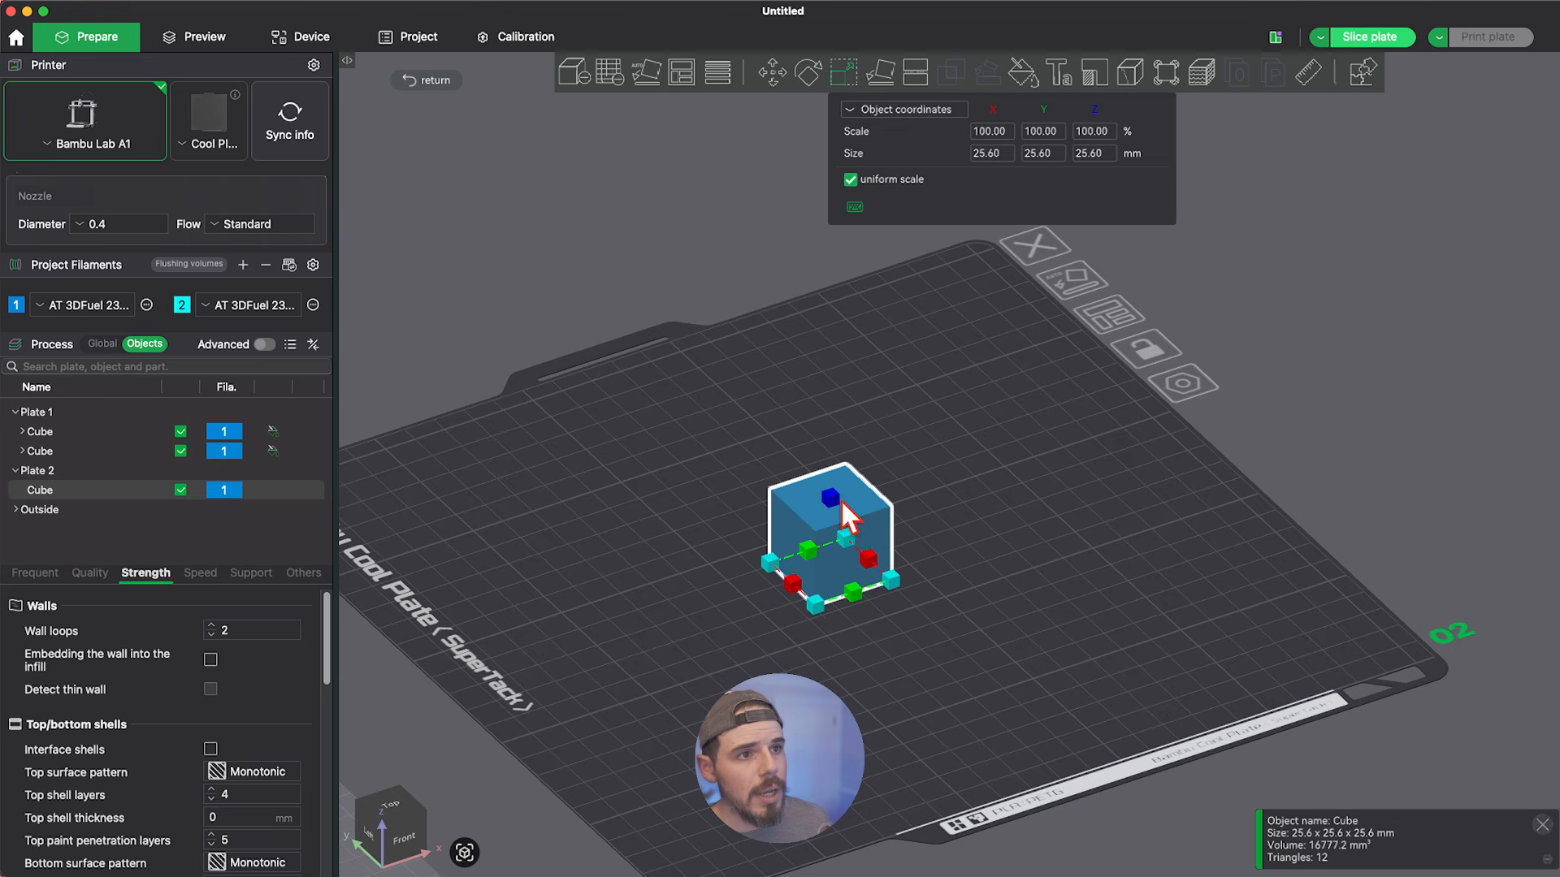
pyautogui.moveTo(815, 607); pyautogui.dragTo(765, 854)
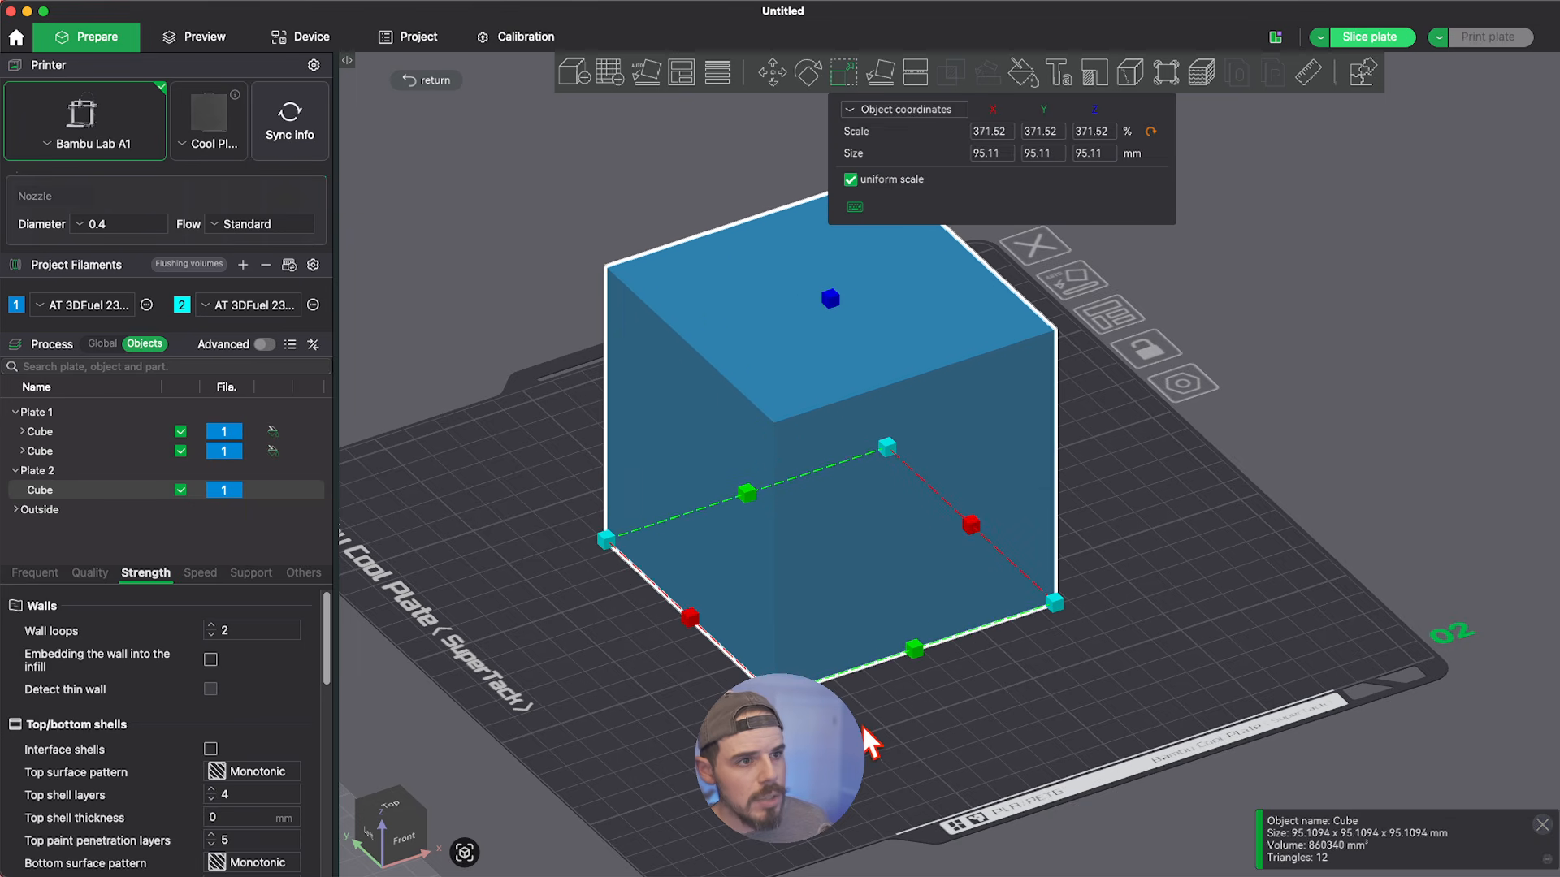
pyautogui.click(912, 708)
pyautogui.scroll(1, 902, 713)
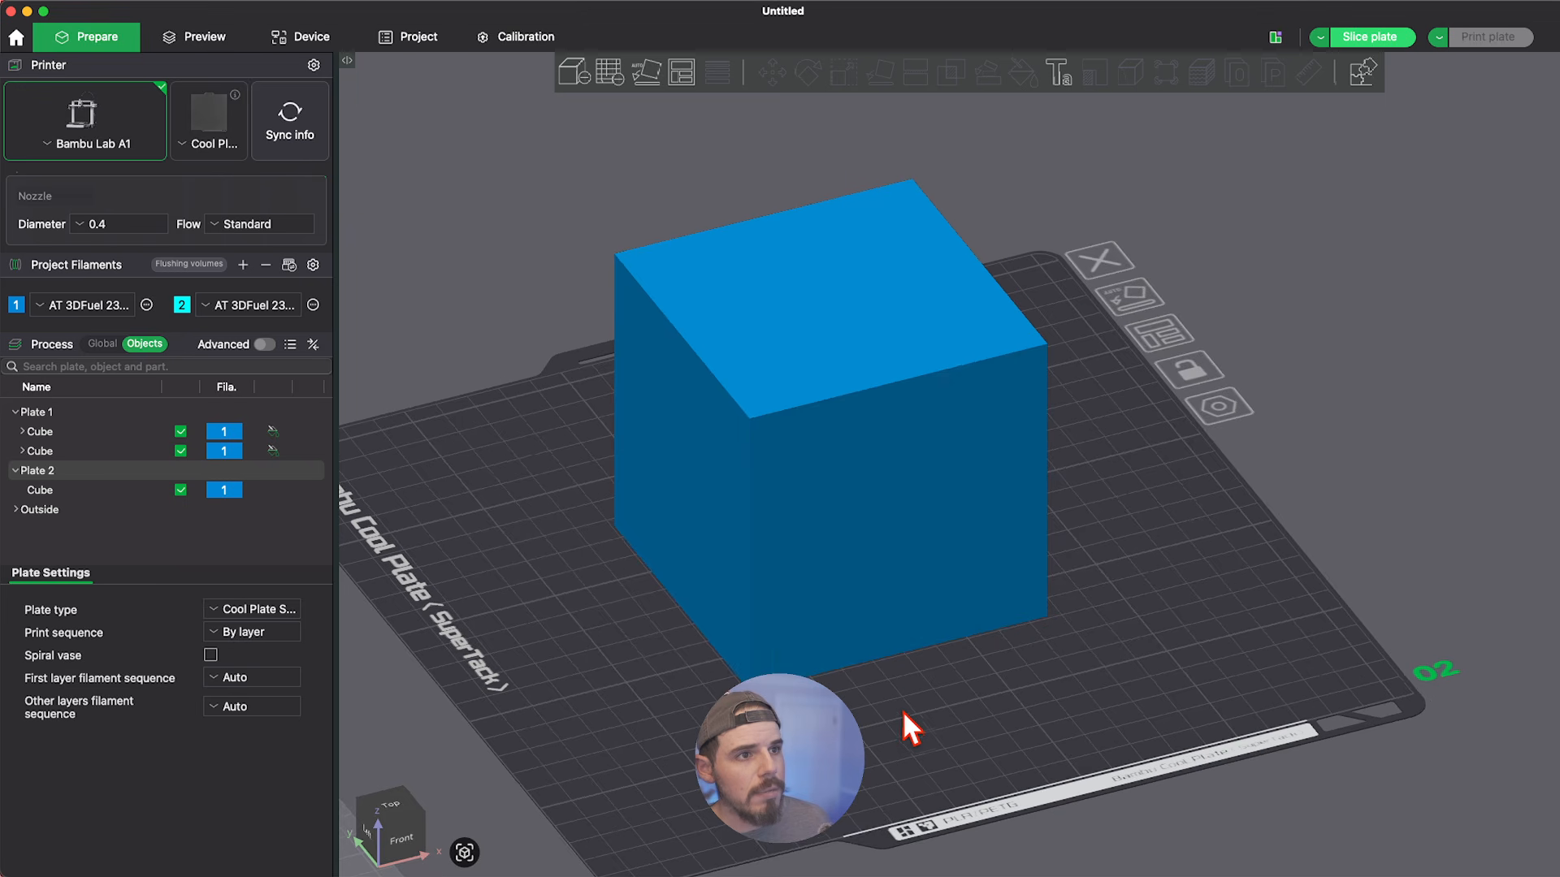
pyautogui.scroll(-5, 903, 710)
pyautogui.scroll(4, 907, 634)
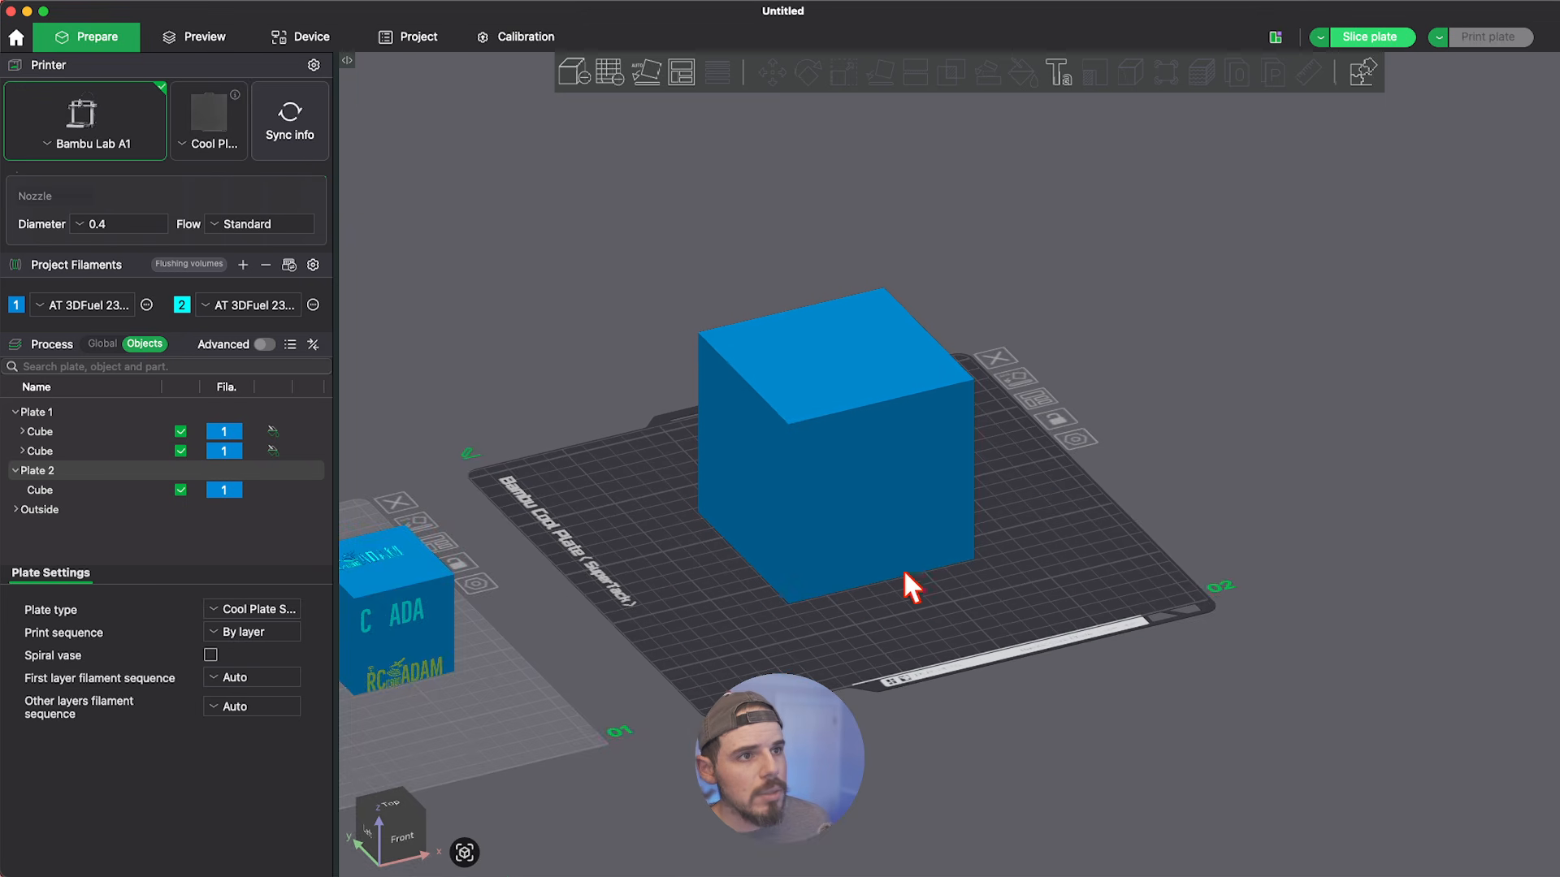
# Add the SVG file For-Watermark-_2_.svg from the RwA BRANDING folder to the large cube's front face as a modifier.
pyautogui.click(877, 432)
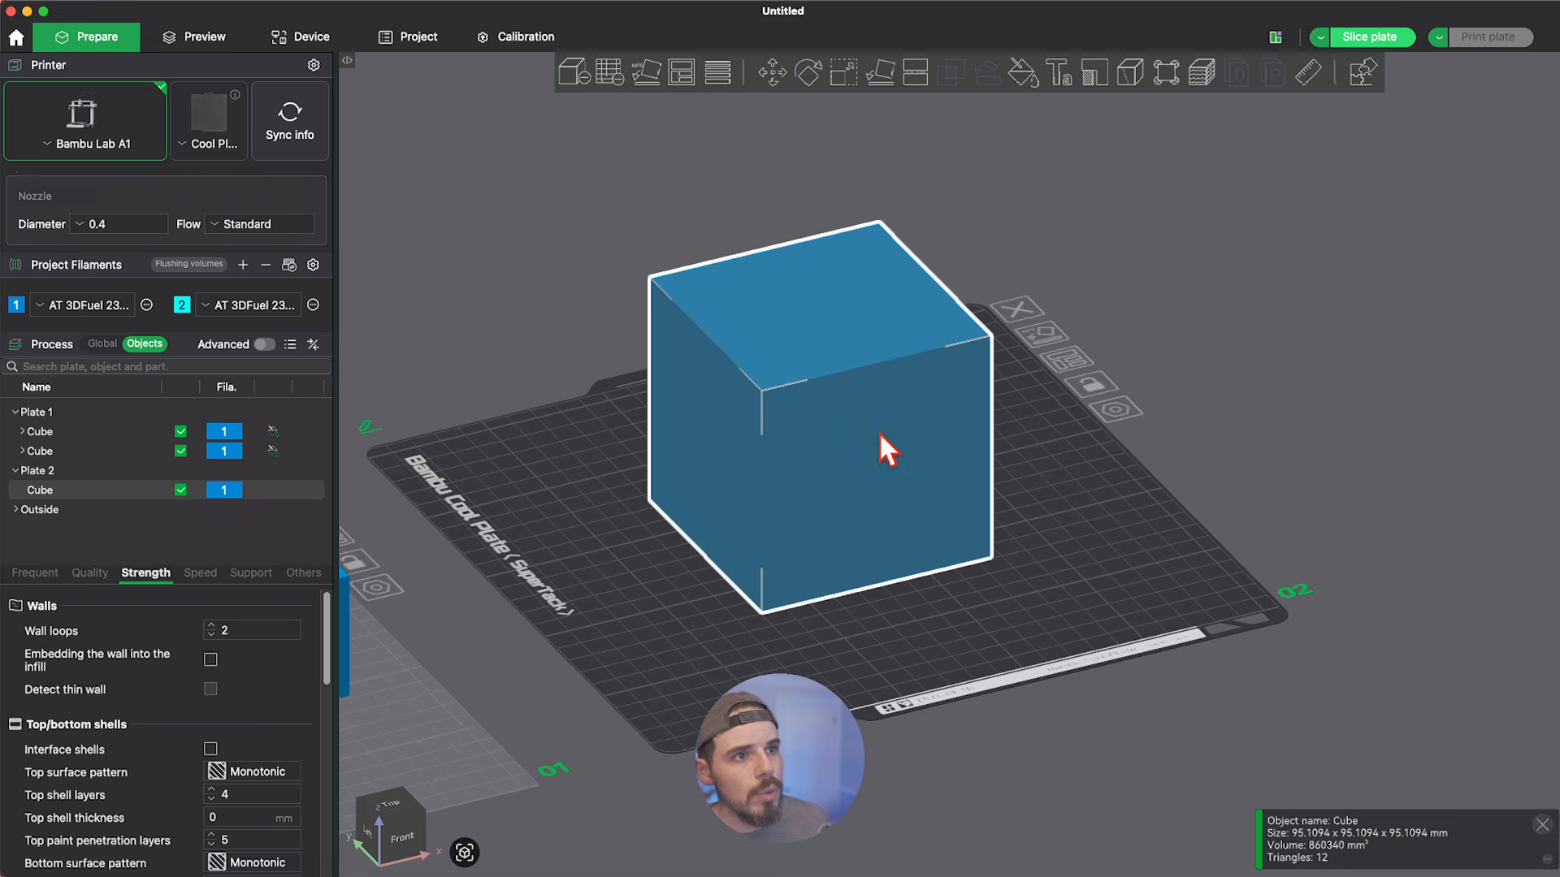
pyautogui.rightClick(881, 433)
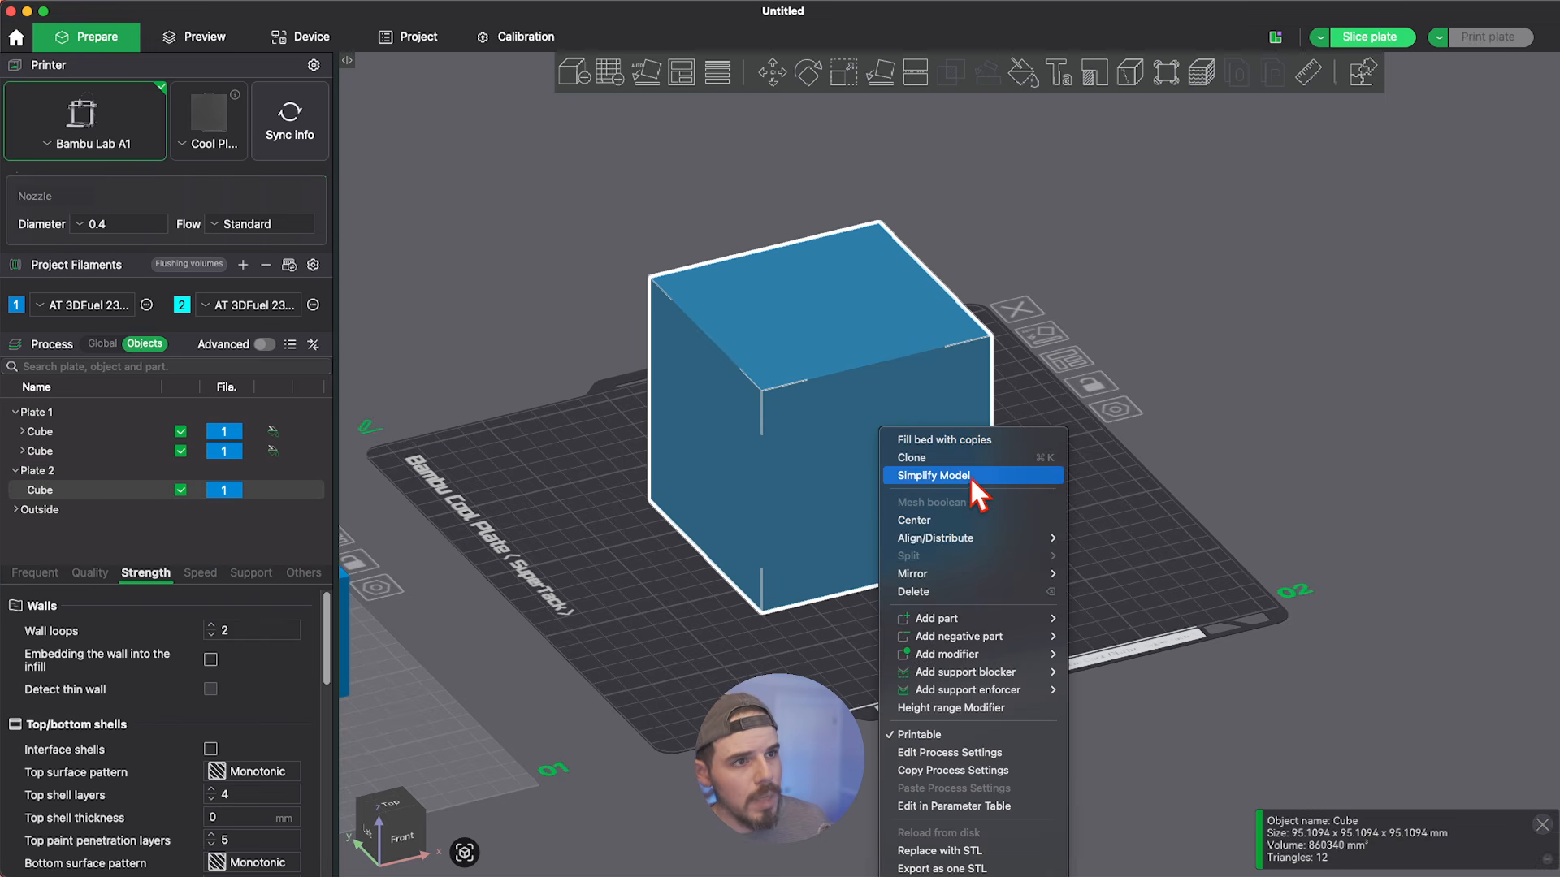
pyautogui.moveTo(1019, 632)
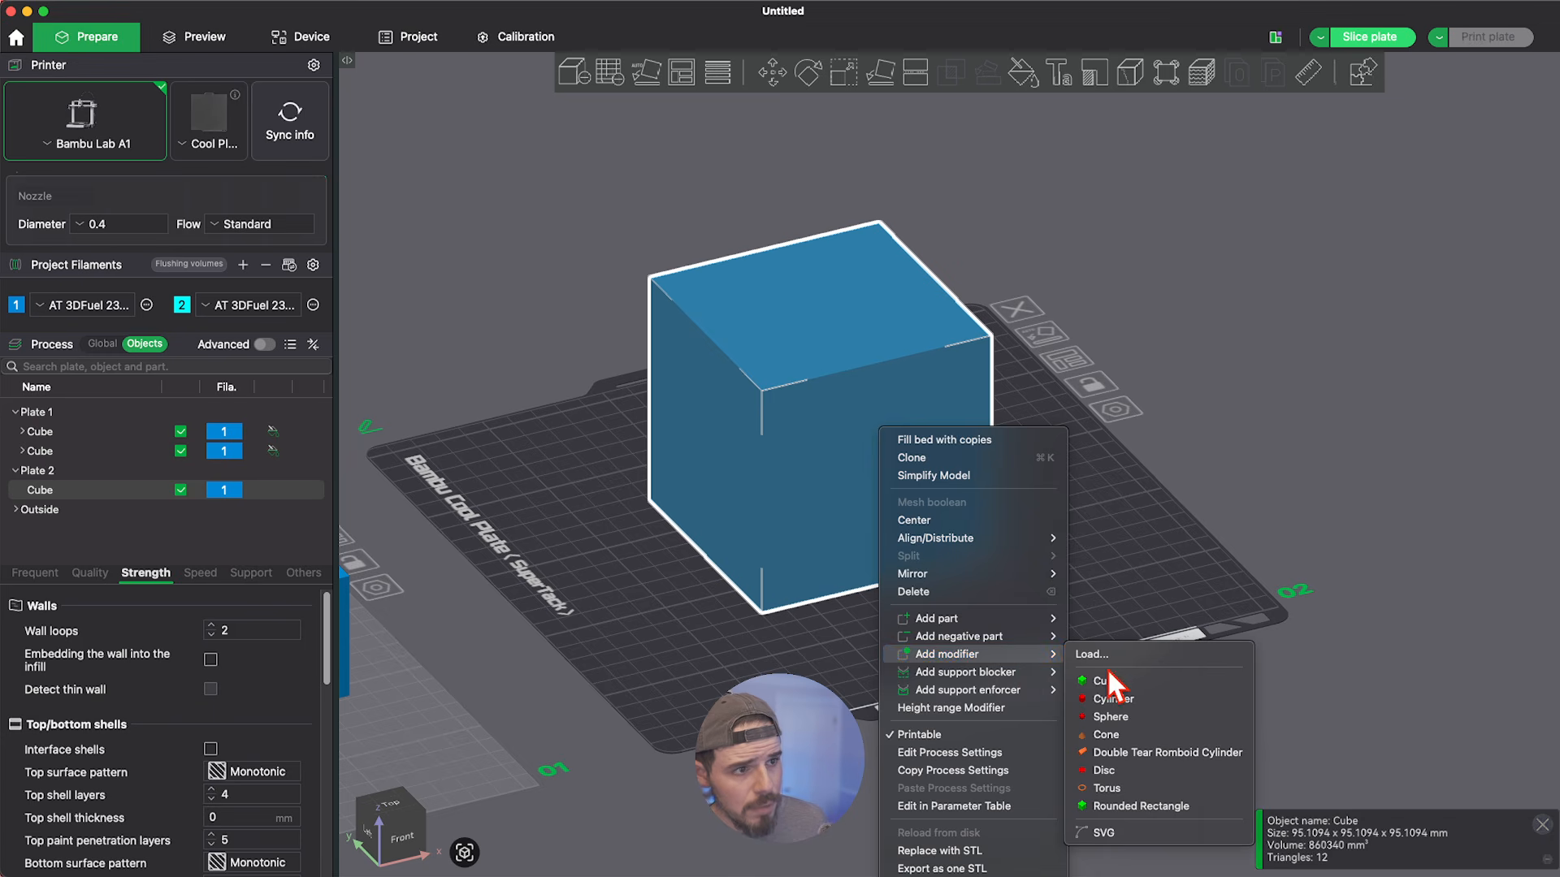
pyautogui.click(1104, 833)
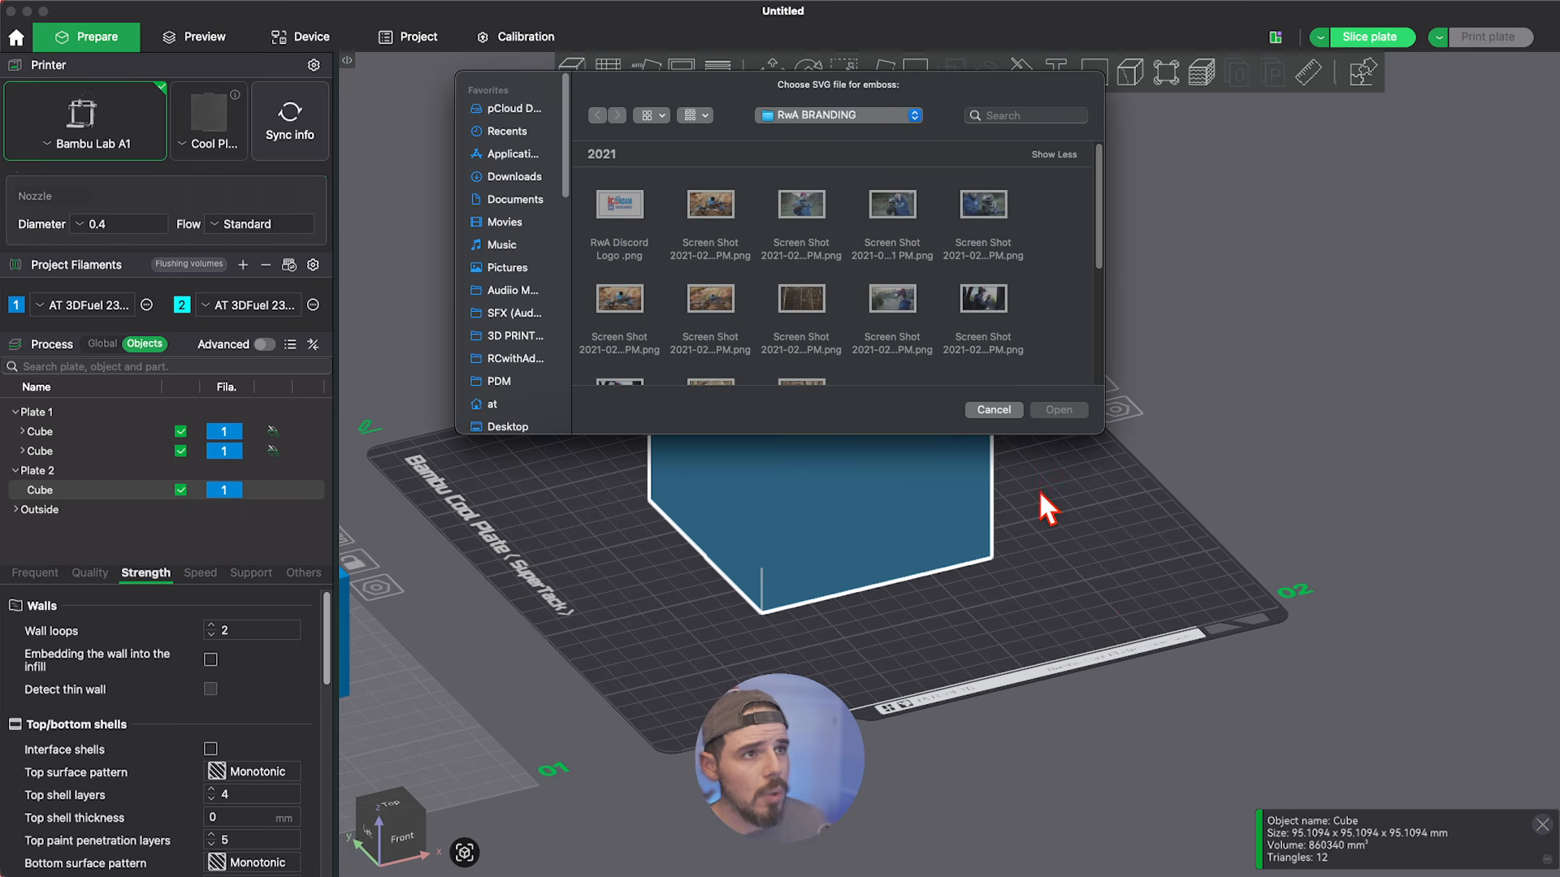
pyautogui.scroll(-2, 974, 293)
pyautogui.scroll(-8, 971, 286)
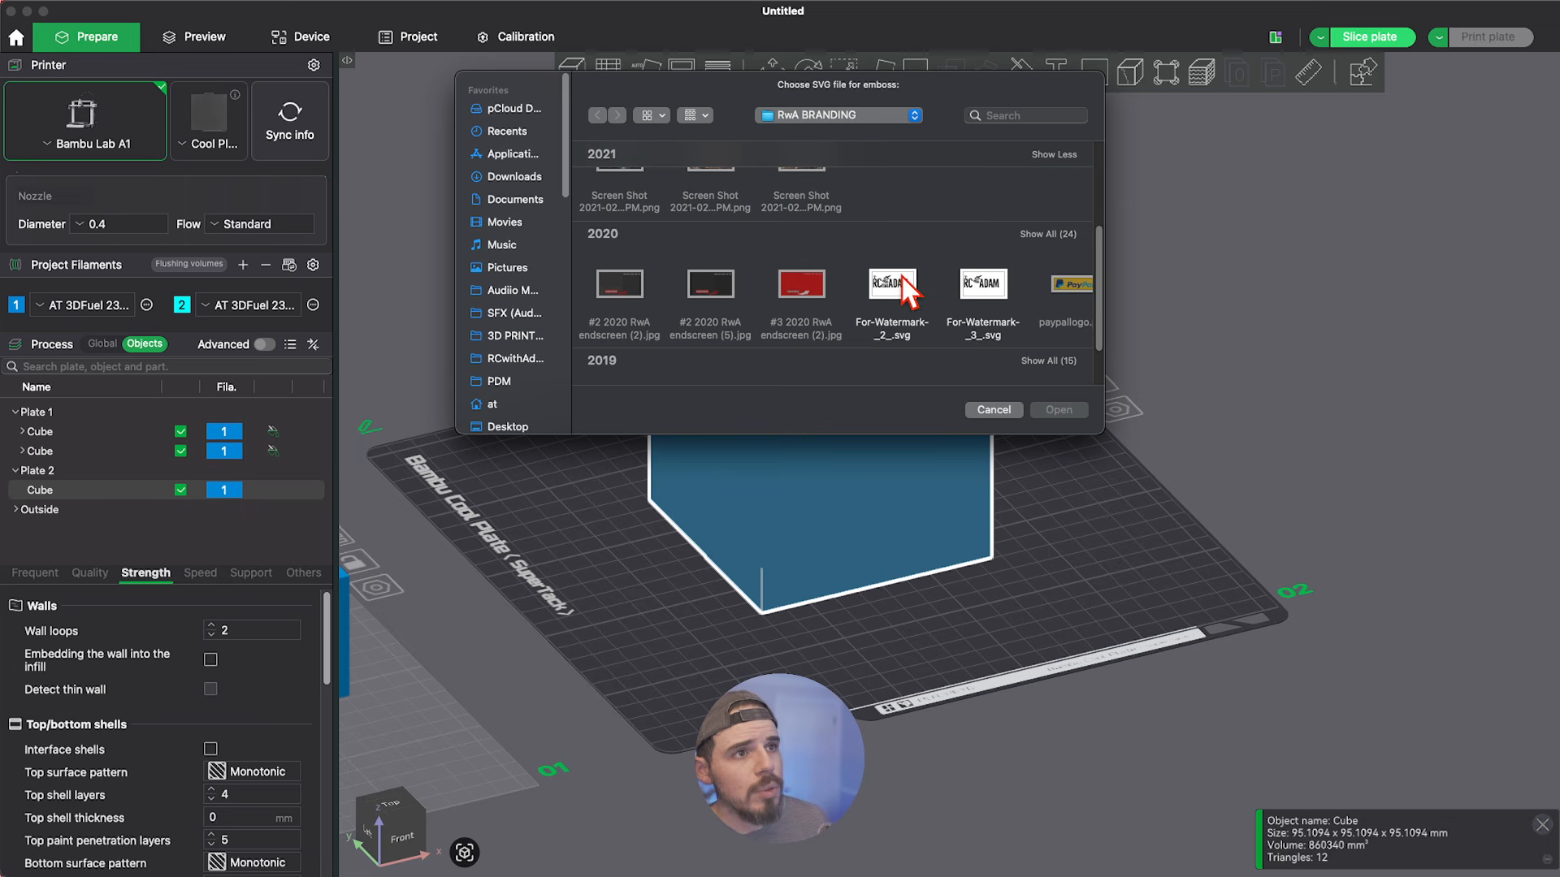
pyautogui.click(901, 286)
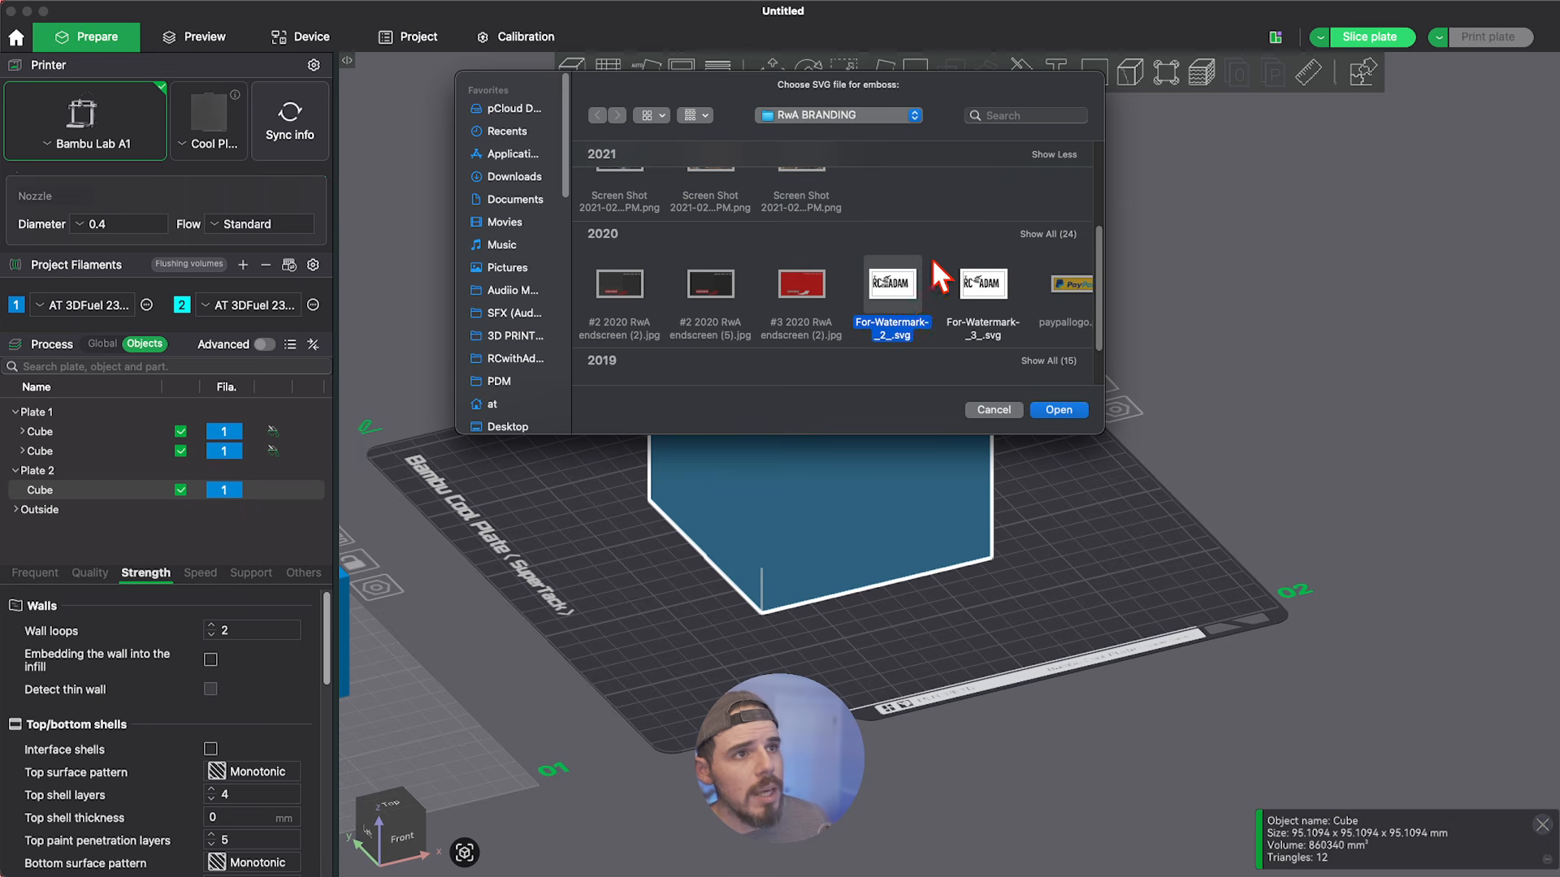
pyautogui.click(1060, 410)
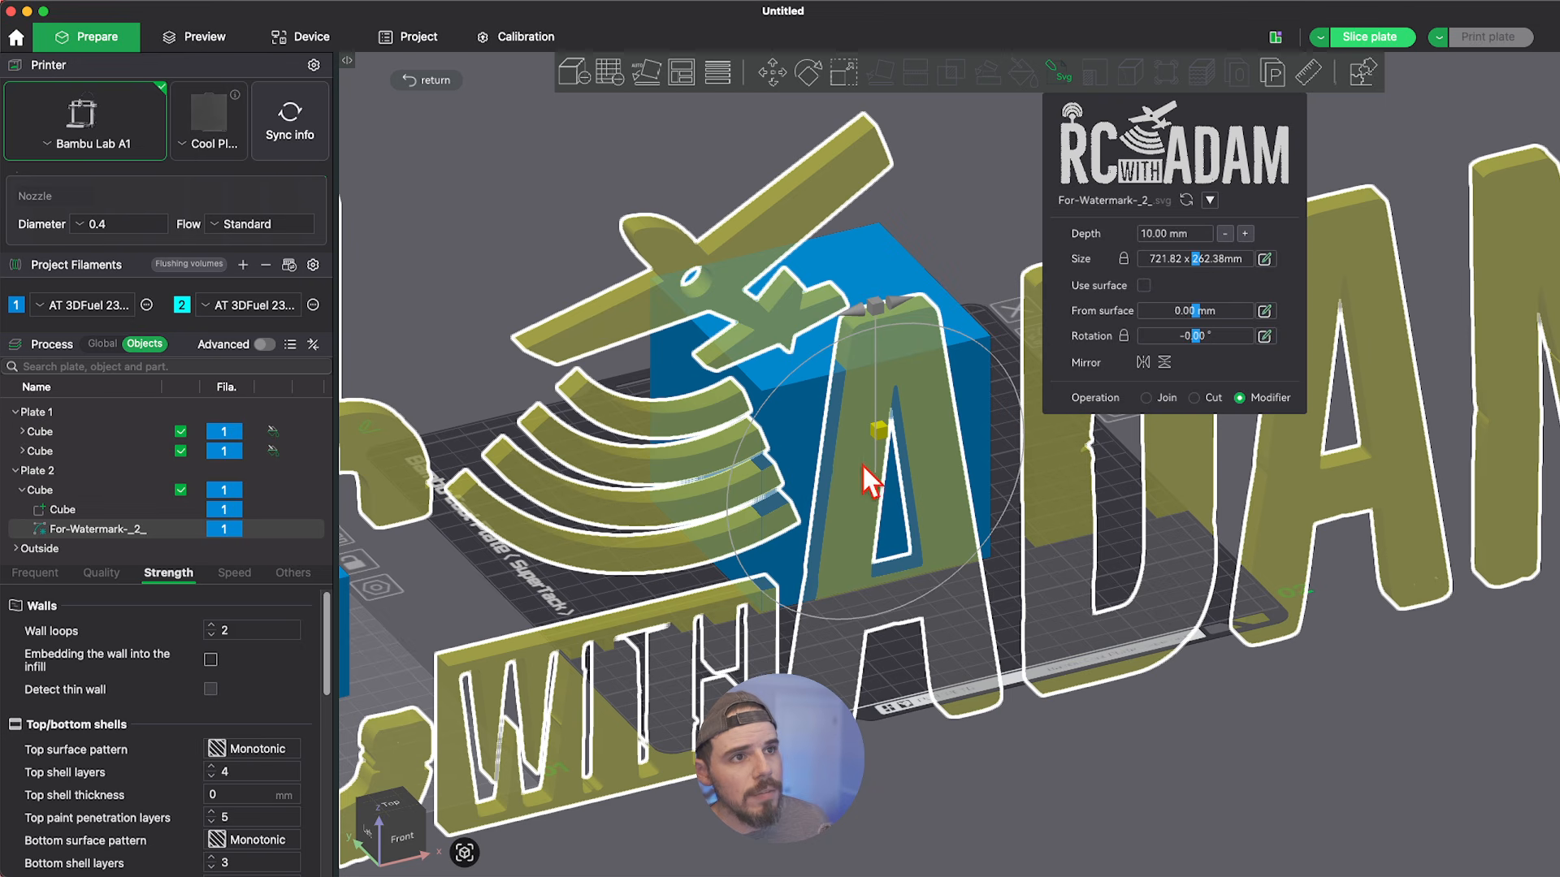
# Shrink the SVG logo to about 60 x 22 mm with its proportions locked so it fits on the cube face.
pyautogui.scroll(-2, 861, 464)
pyautogui.scroll(2, 862, 464)
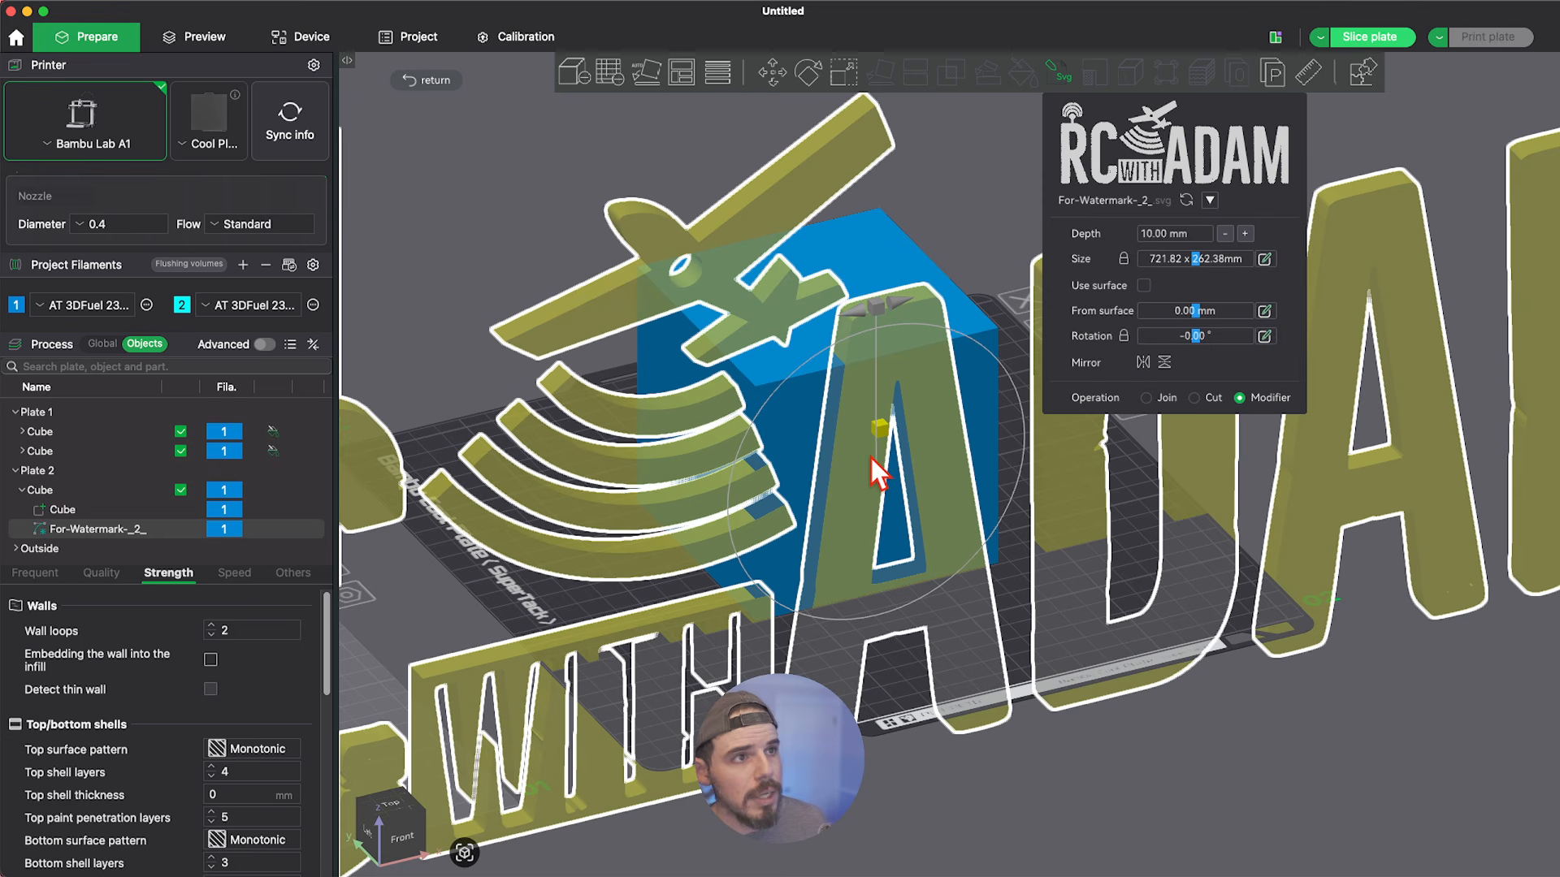
pyautogui.moveTo(1170, 260); pyautogui.dragTo(1146, 262)
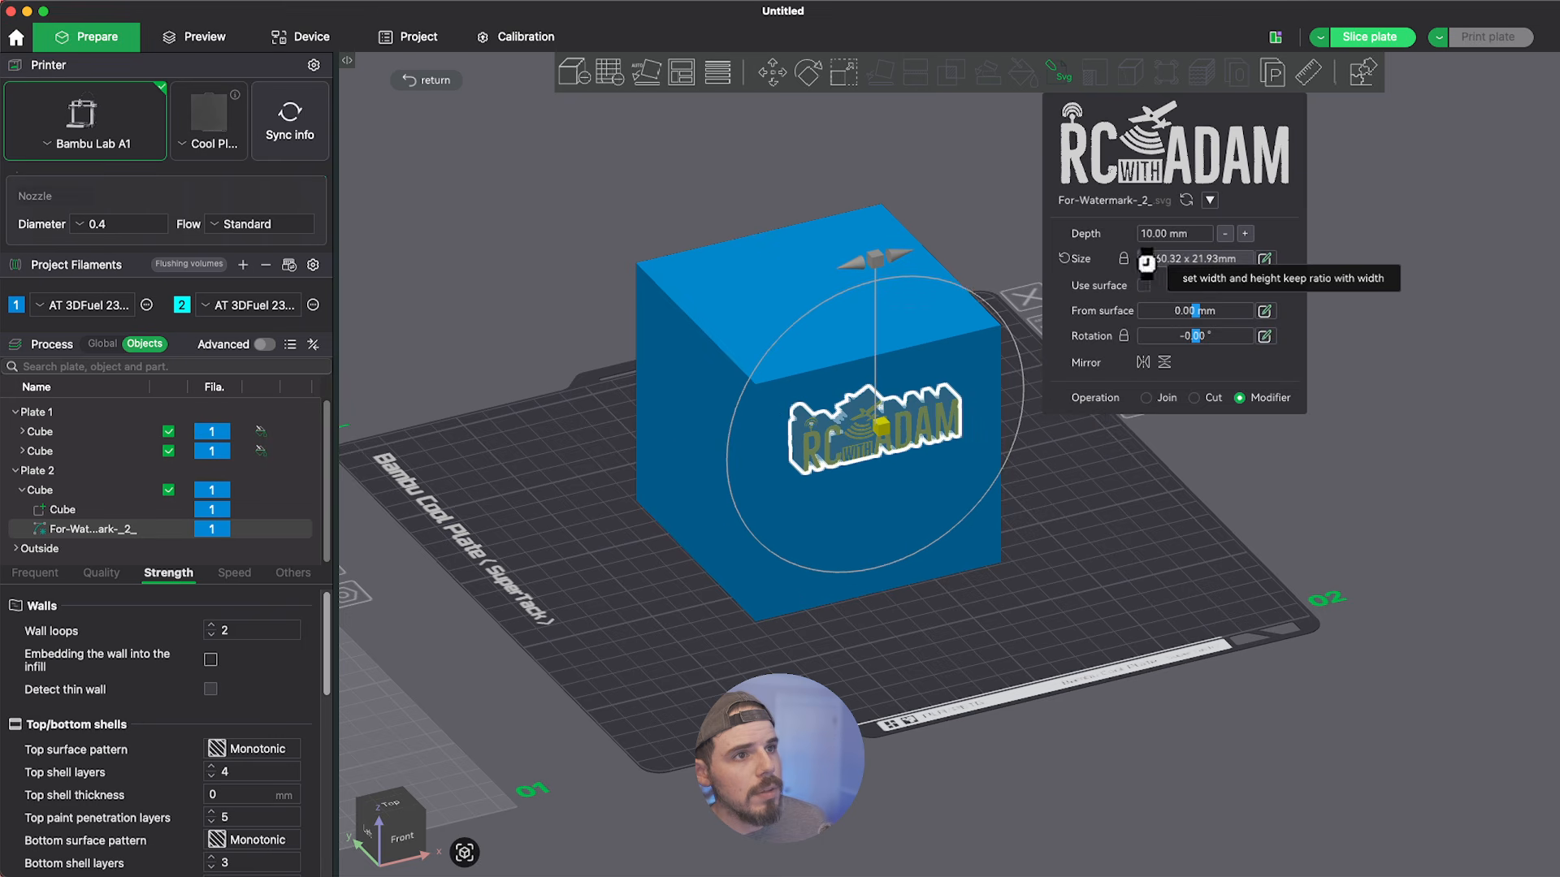
pyautogui.scroll(5, 860, 422)
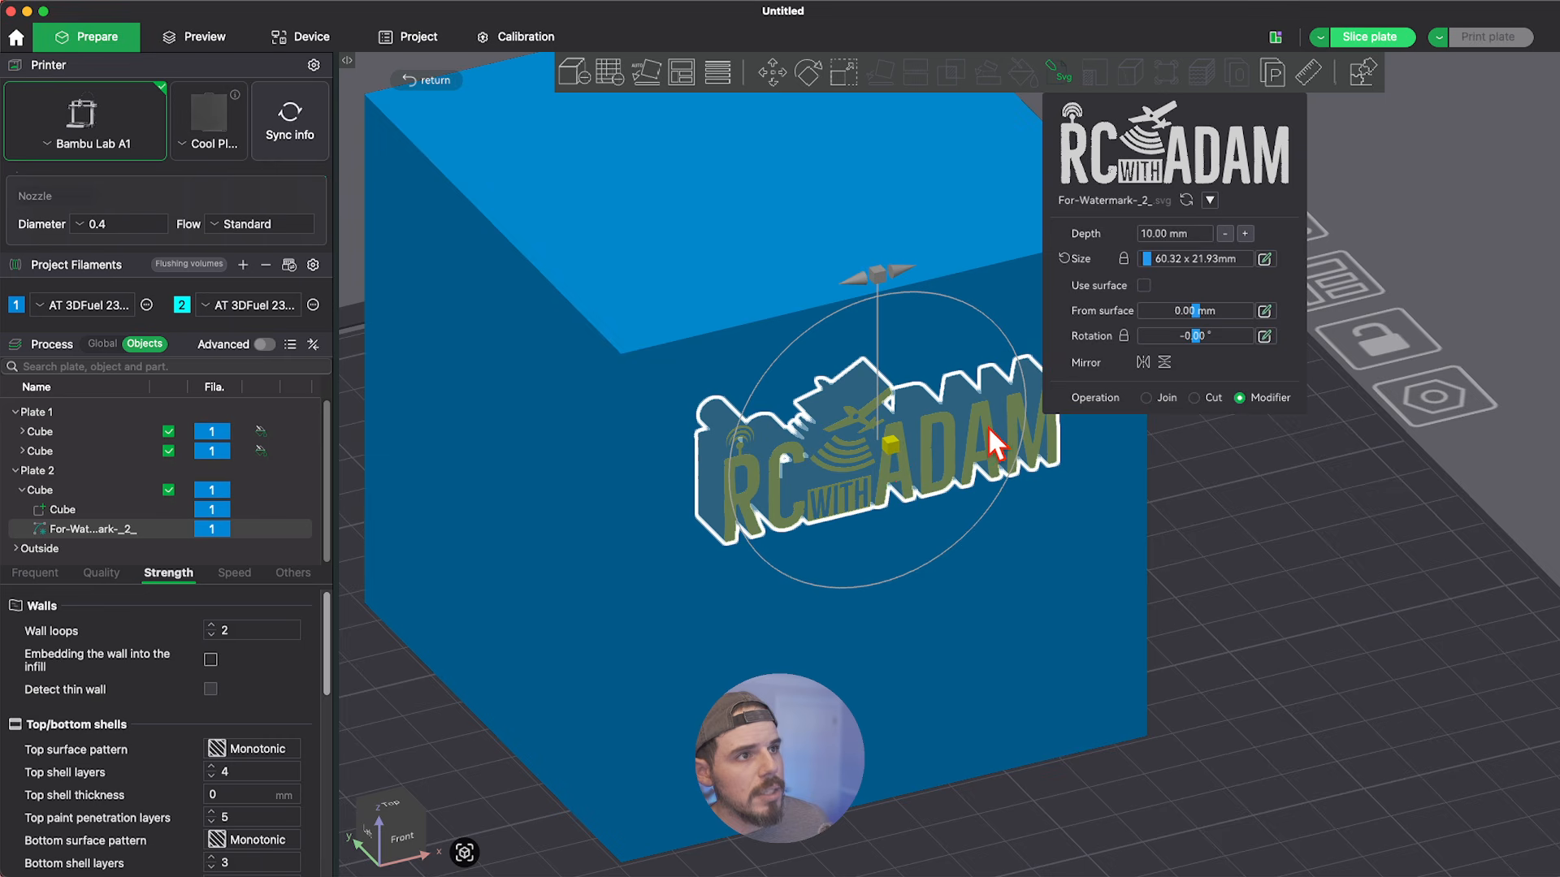
pyautogui.scroll(-3, 988, 429)
pyautogui.scroll(2, 999, 416)
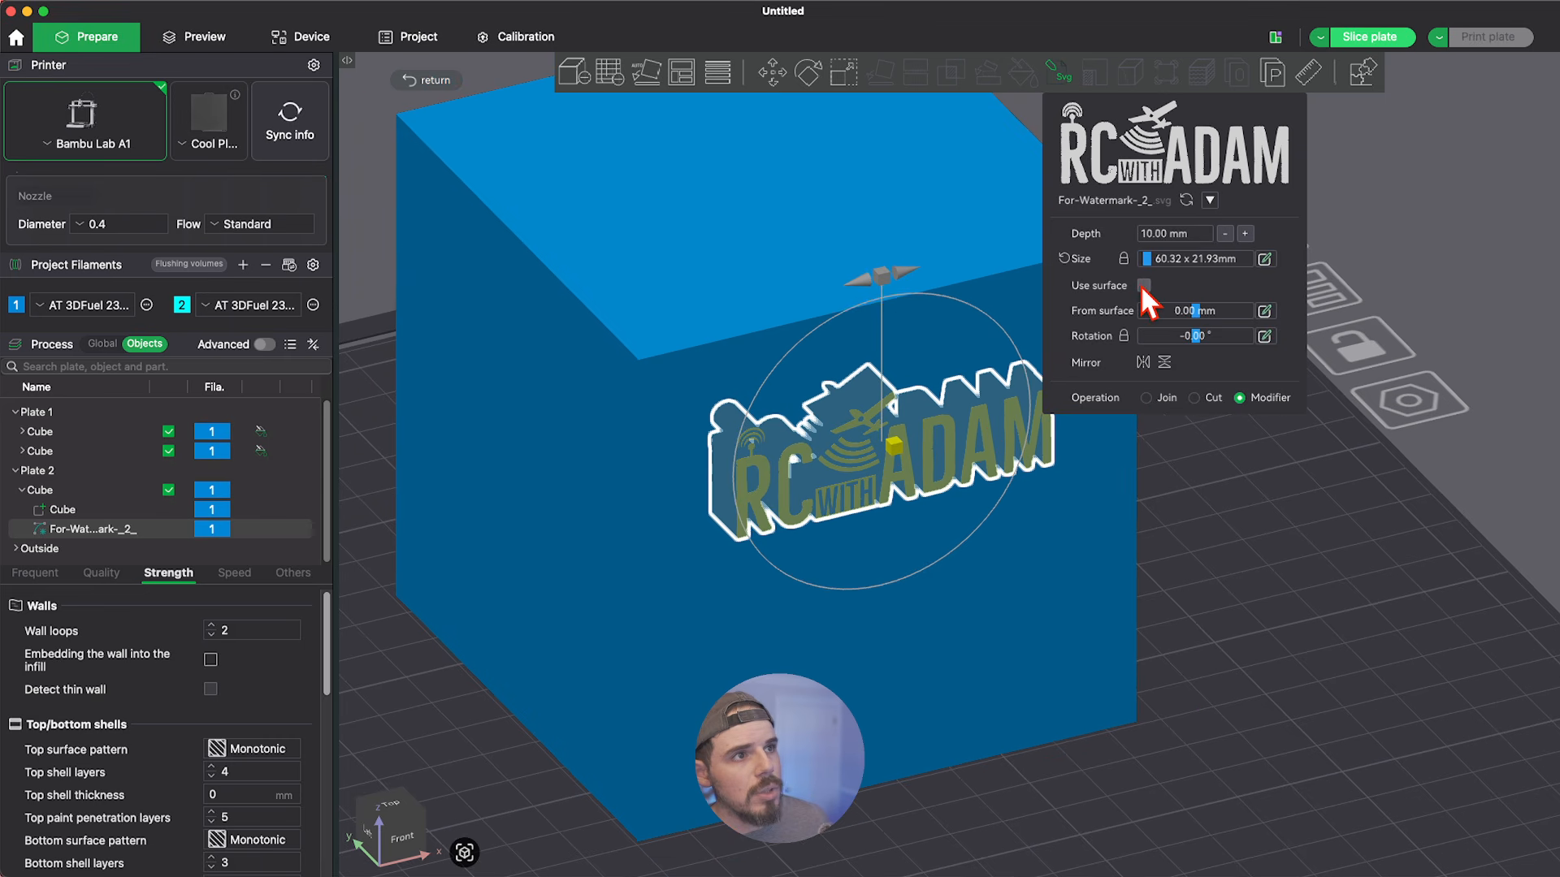
# Make the logo modifier follow the cube's surface, set its depth to 0.42 mm, and leave SVG editing.
pyautogui.click(1142, 285)
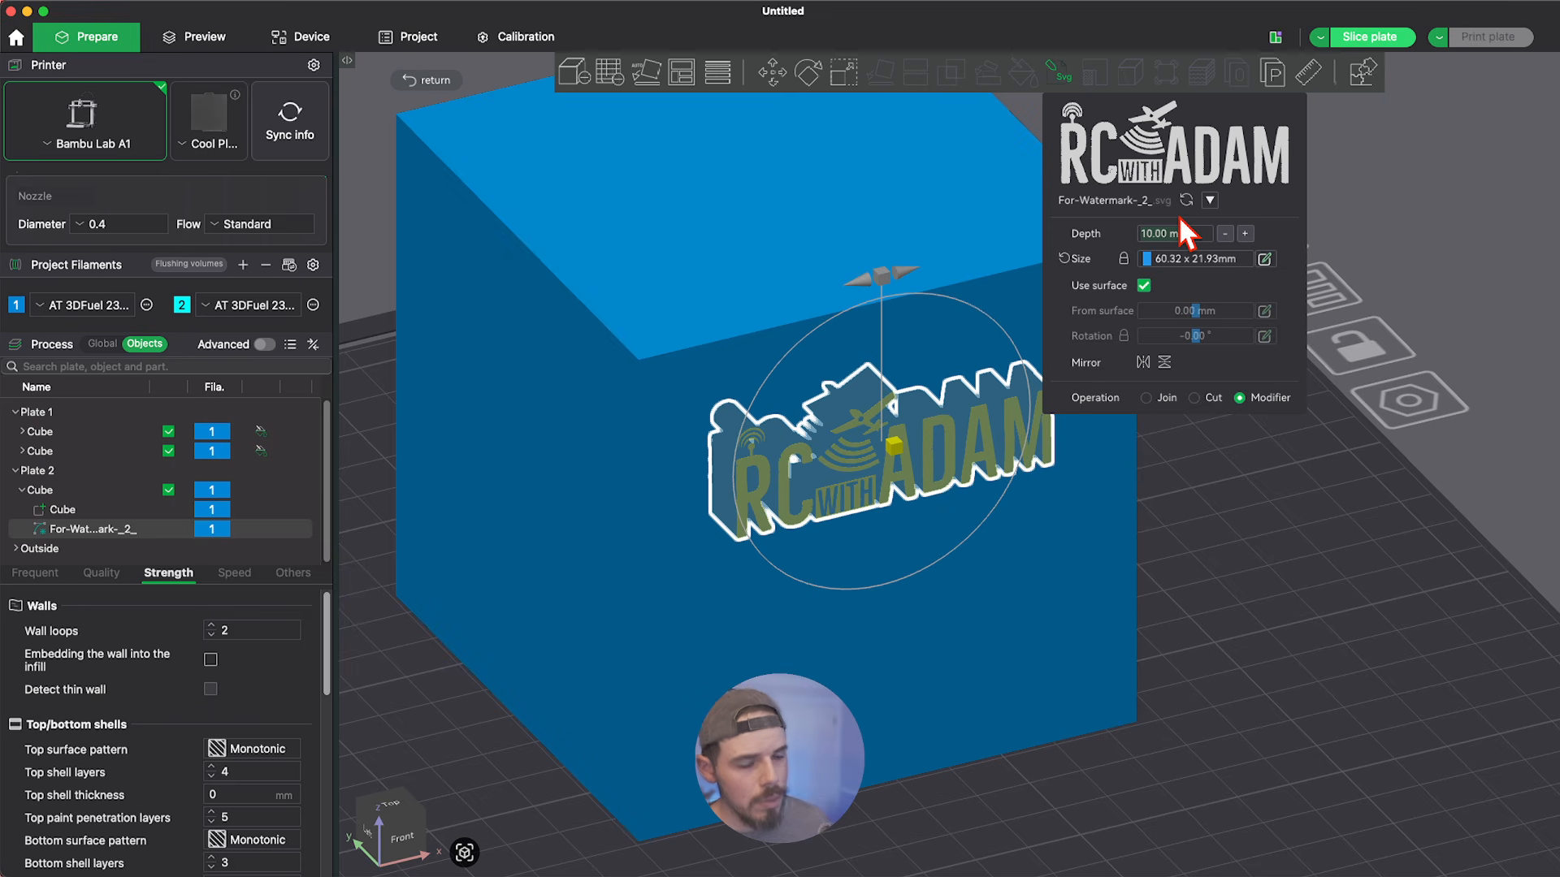
pyautogui.write('.4')
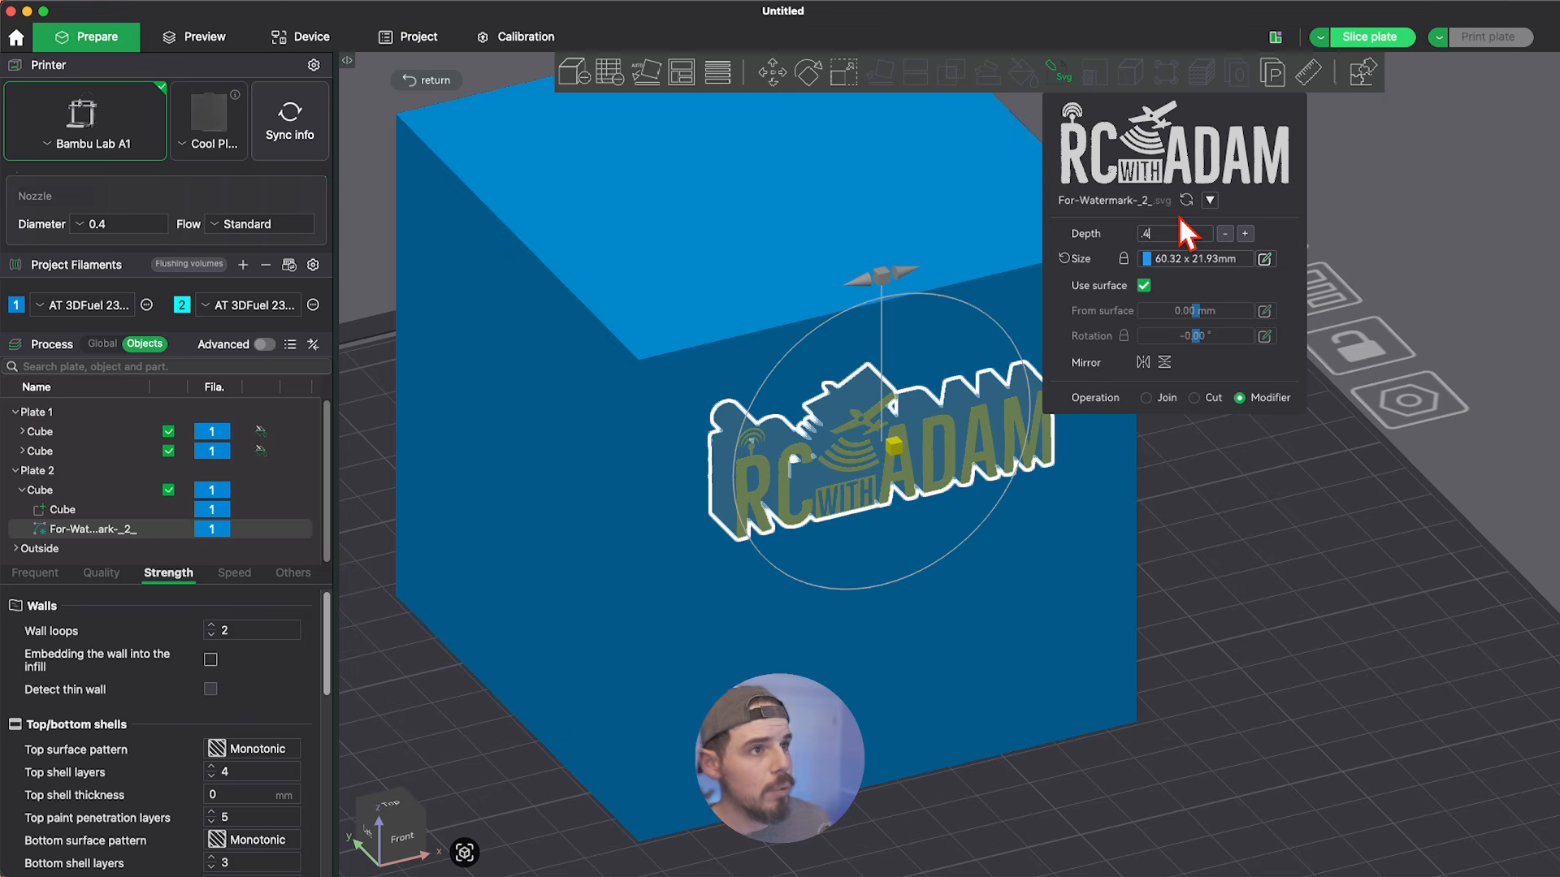
pyautogui.write('2')
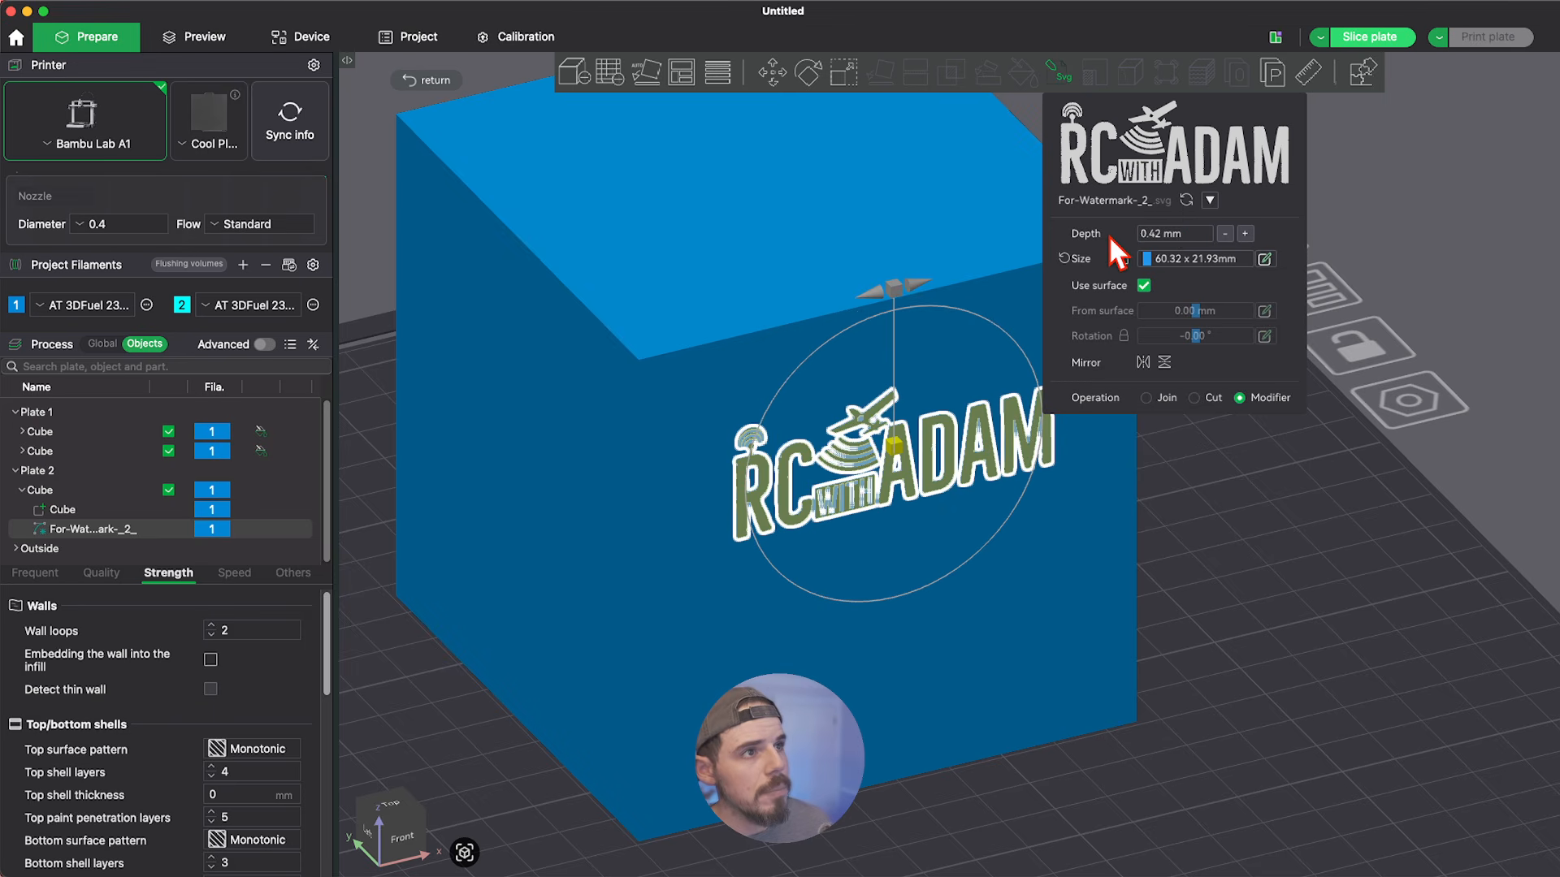
pyautogui.scroll(4, 1020, 443)
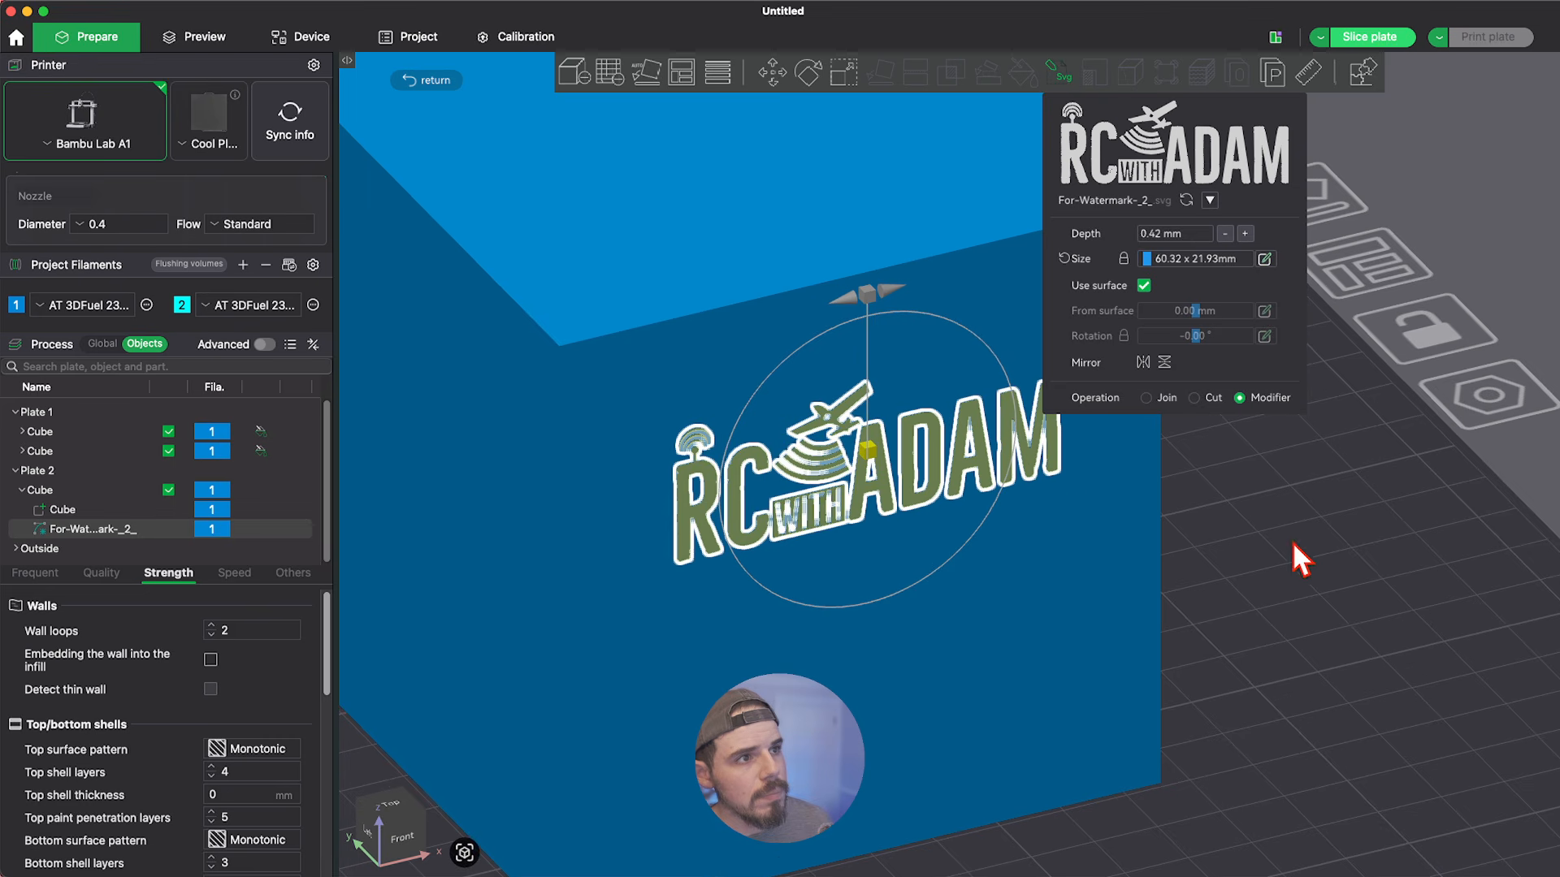
pyautogui.moveTo(1258, 470); pyautogui.dragTo(1318, 469)
pyautogui.scroll(-3, 1068, 565)
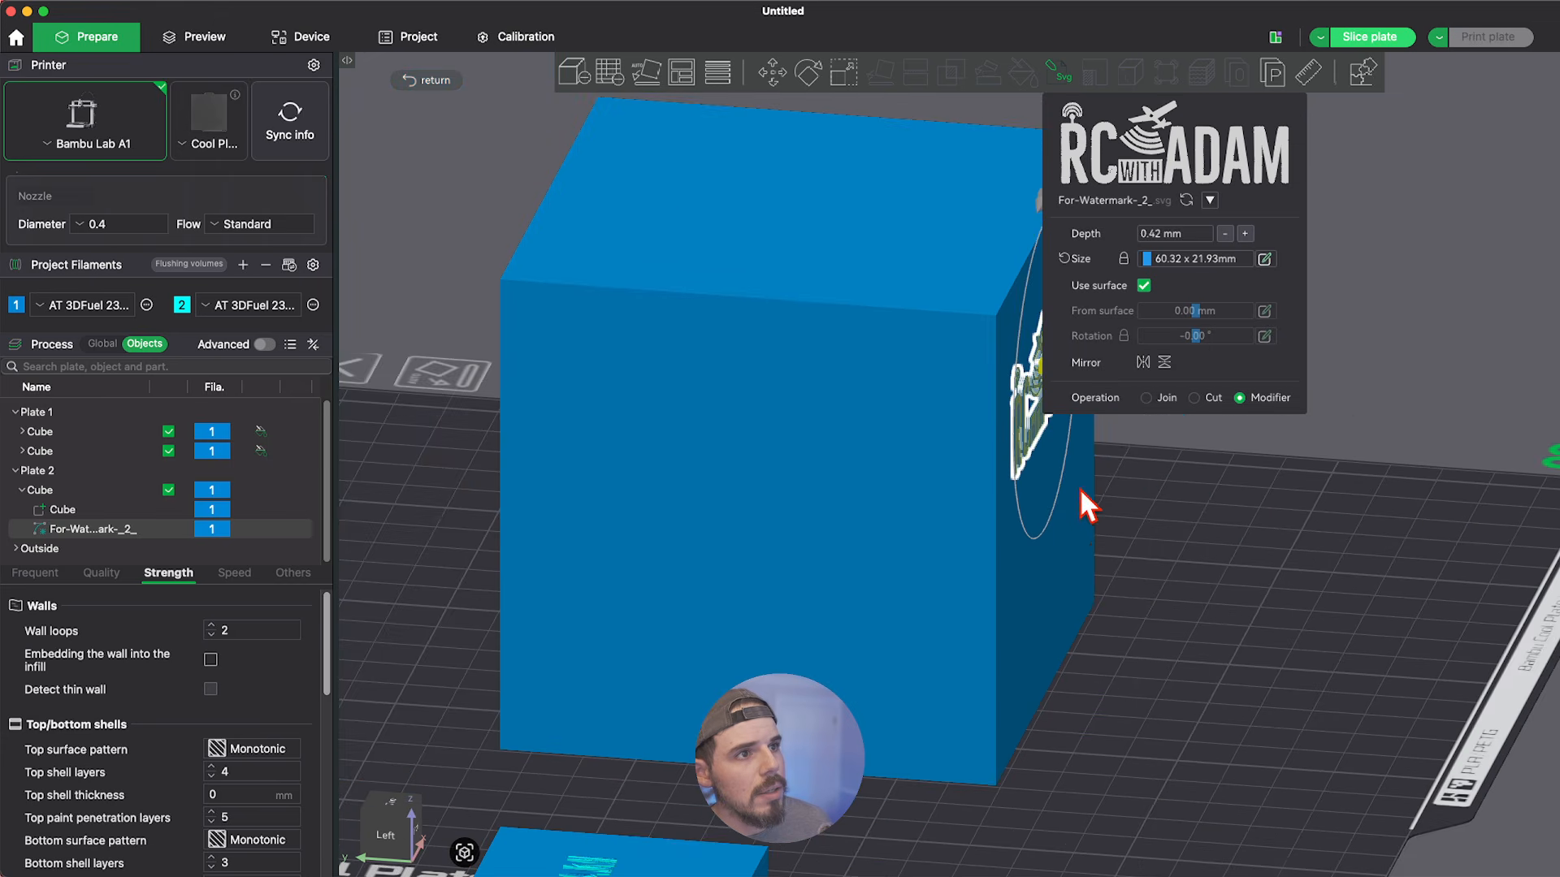
pyautogui.scroll(6, 1126, 473)
pyautogui.moveTo(1126, 470); pyautogui.dragTo(1139, 579)
pyautogui.scroll(-10, 909, 442)
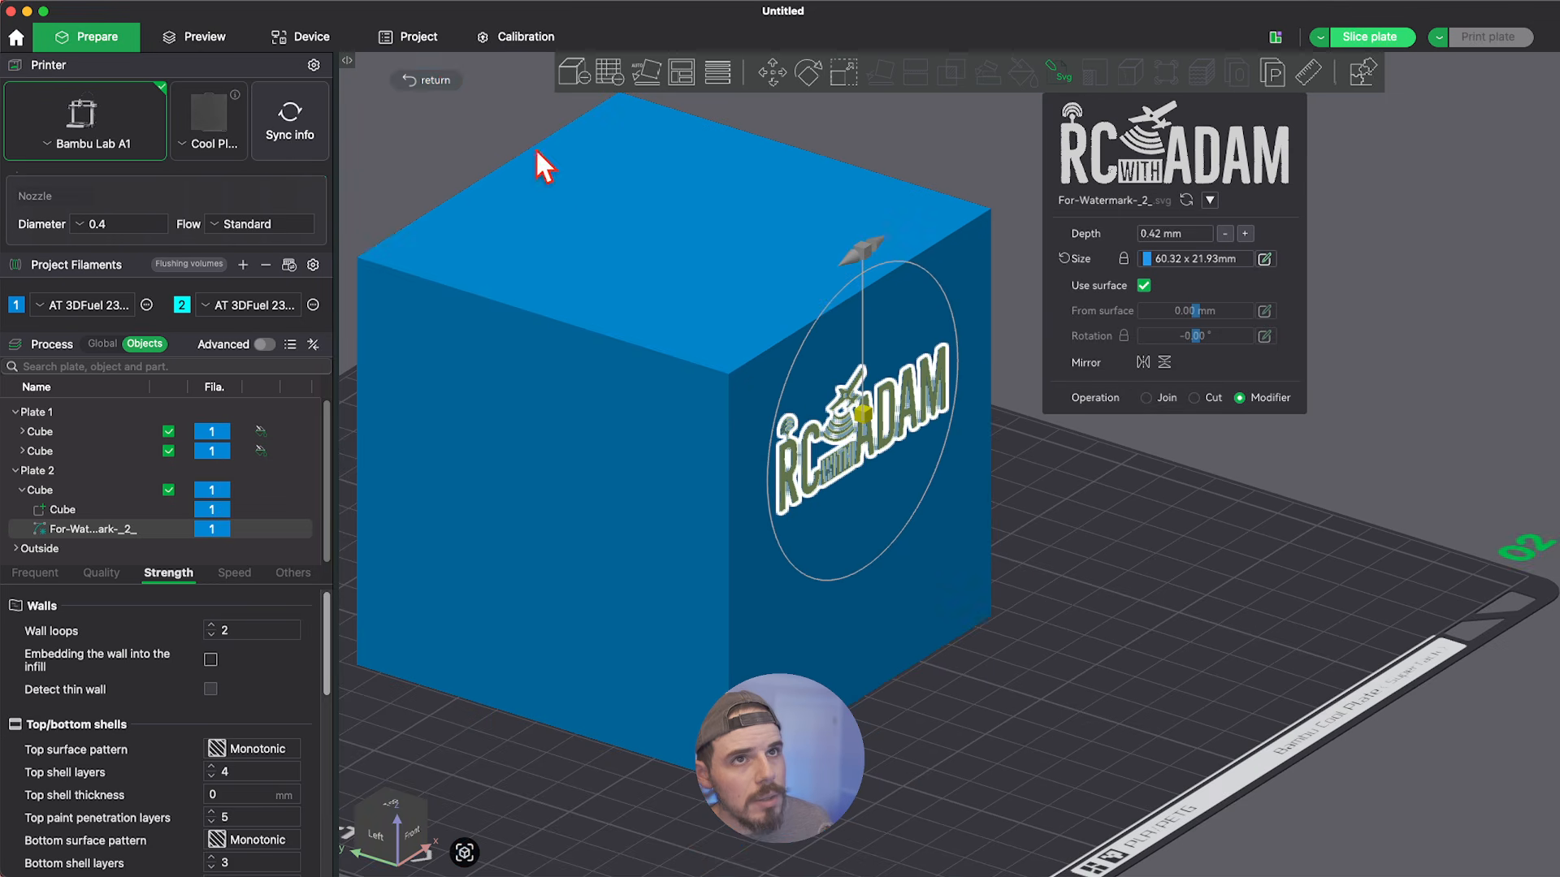
pyautogui.click(437, 81)
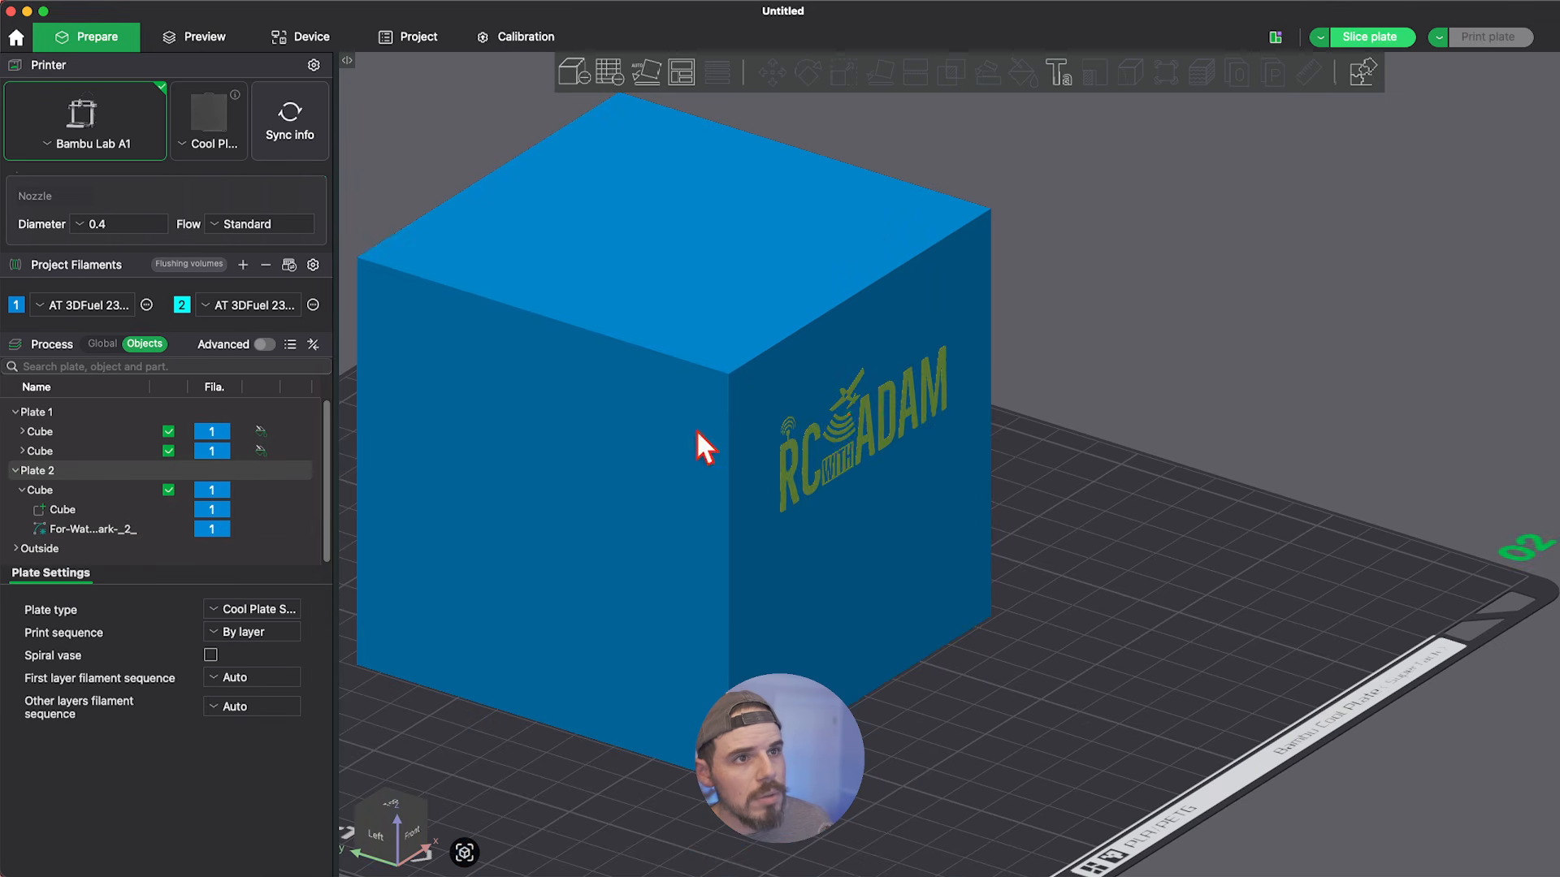
# Assign filament 2 to the For-Watermark-_2_ logo modifier on the cube and deselect it.
pyautogui.scroll(5, 846, 412)
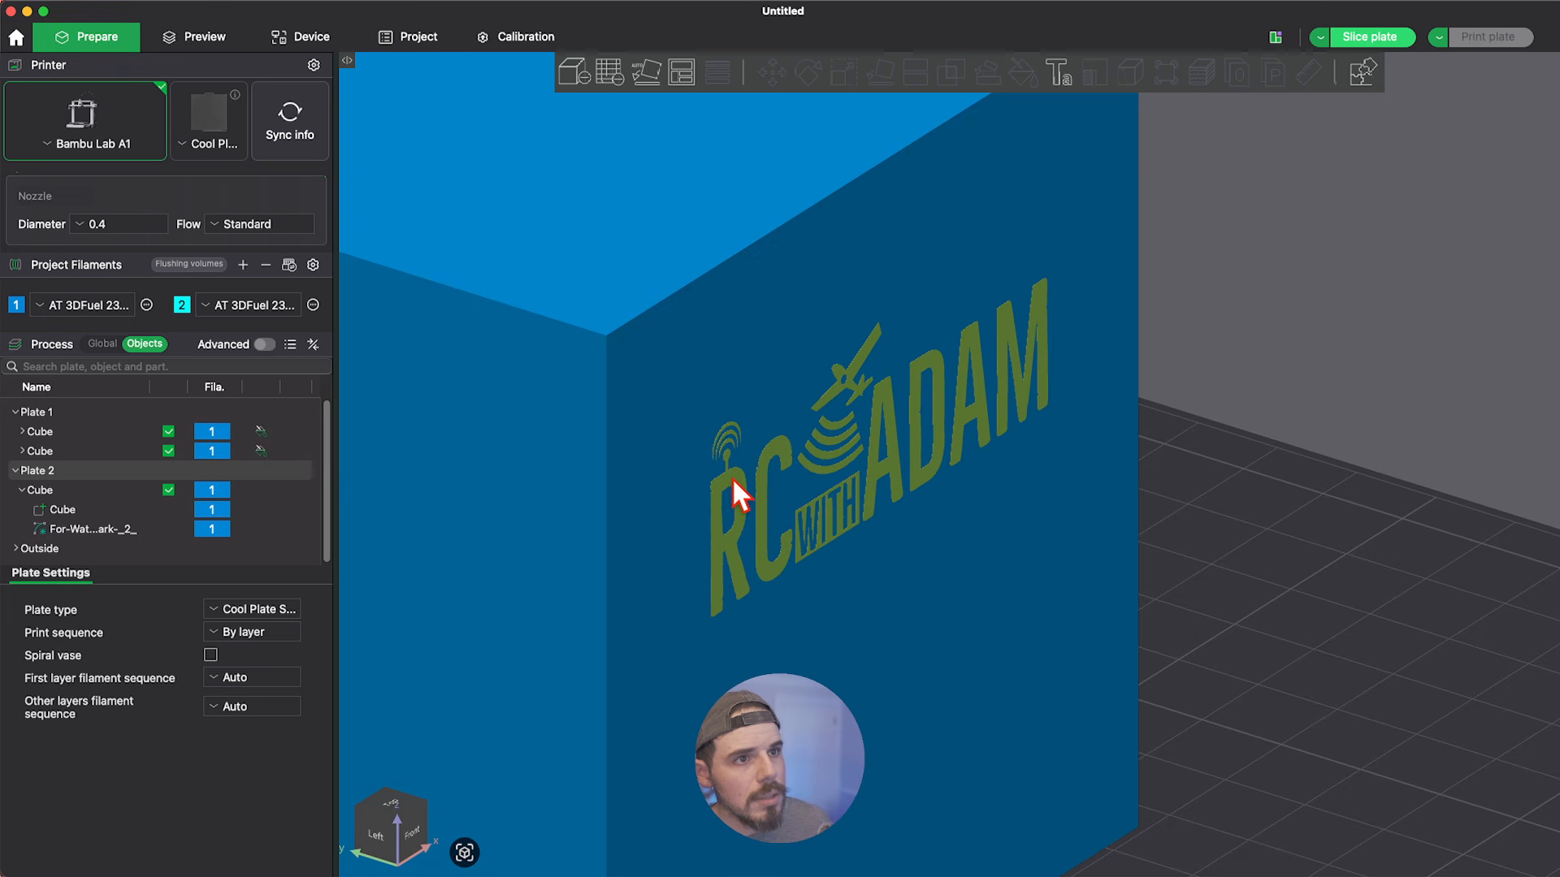
pyautogui.click(732, 477)
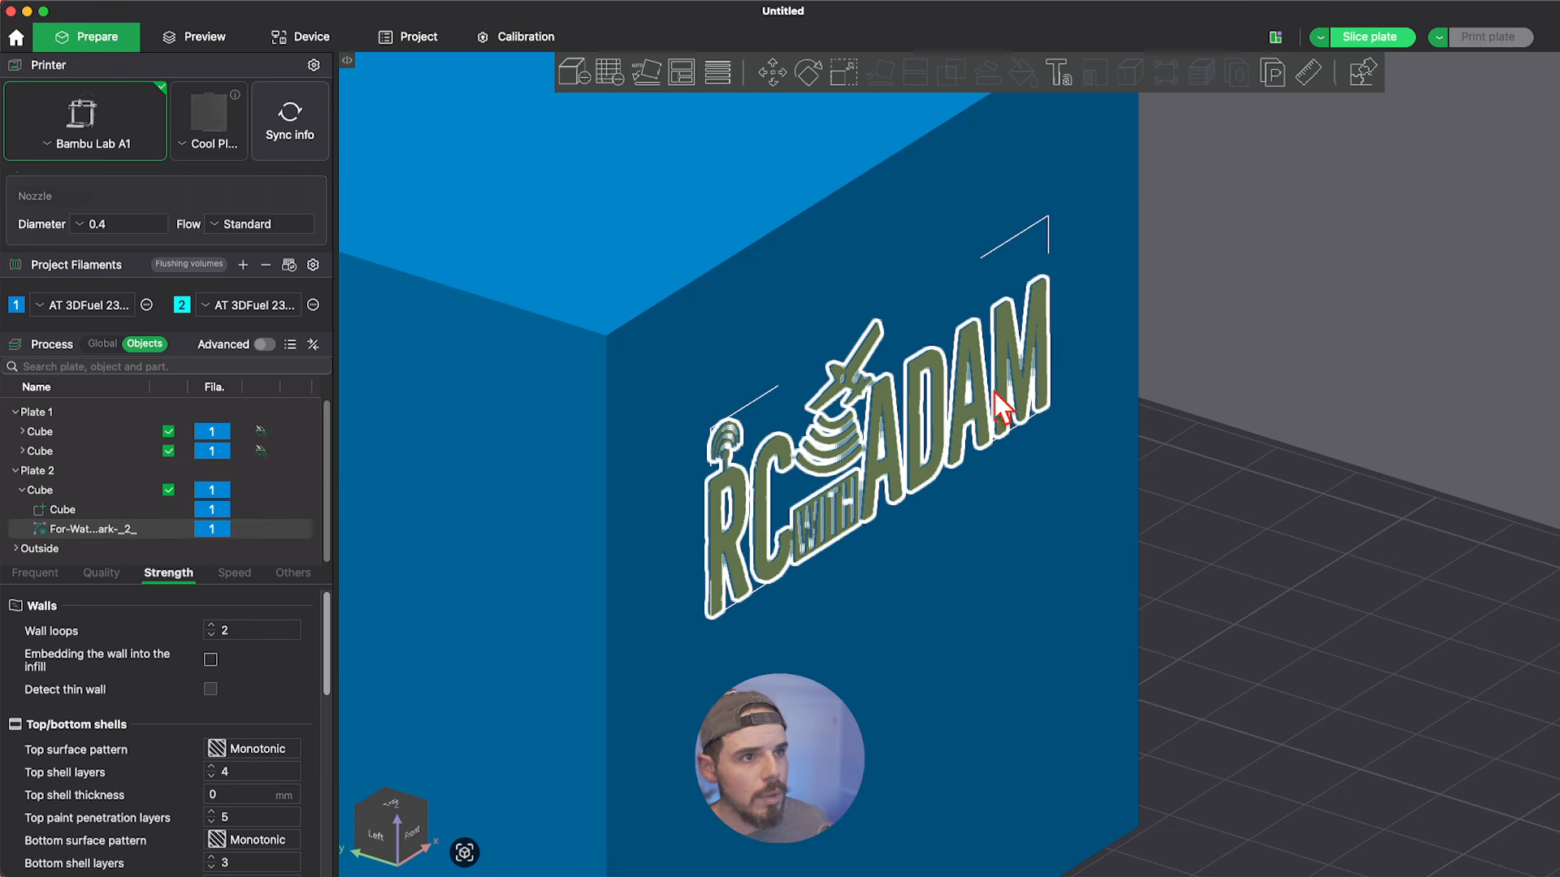
pyautogui.scroll(-3, 993, 395)
pyautogui.scroll(3, 856, 471)
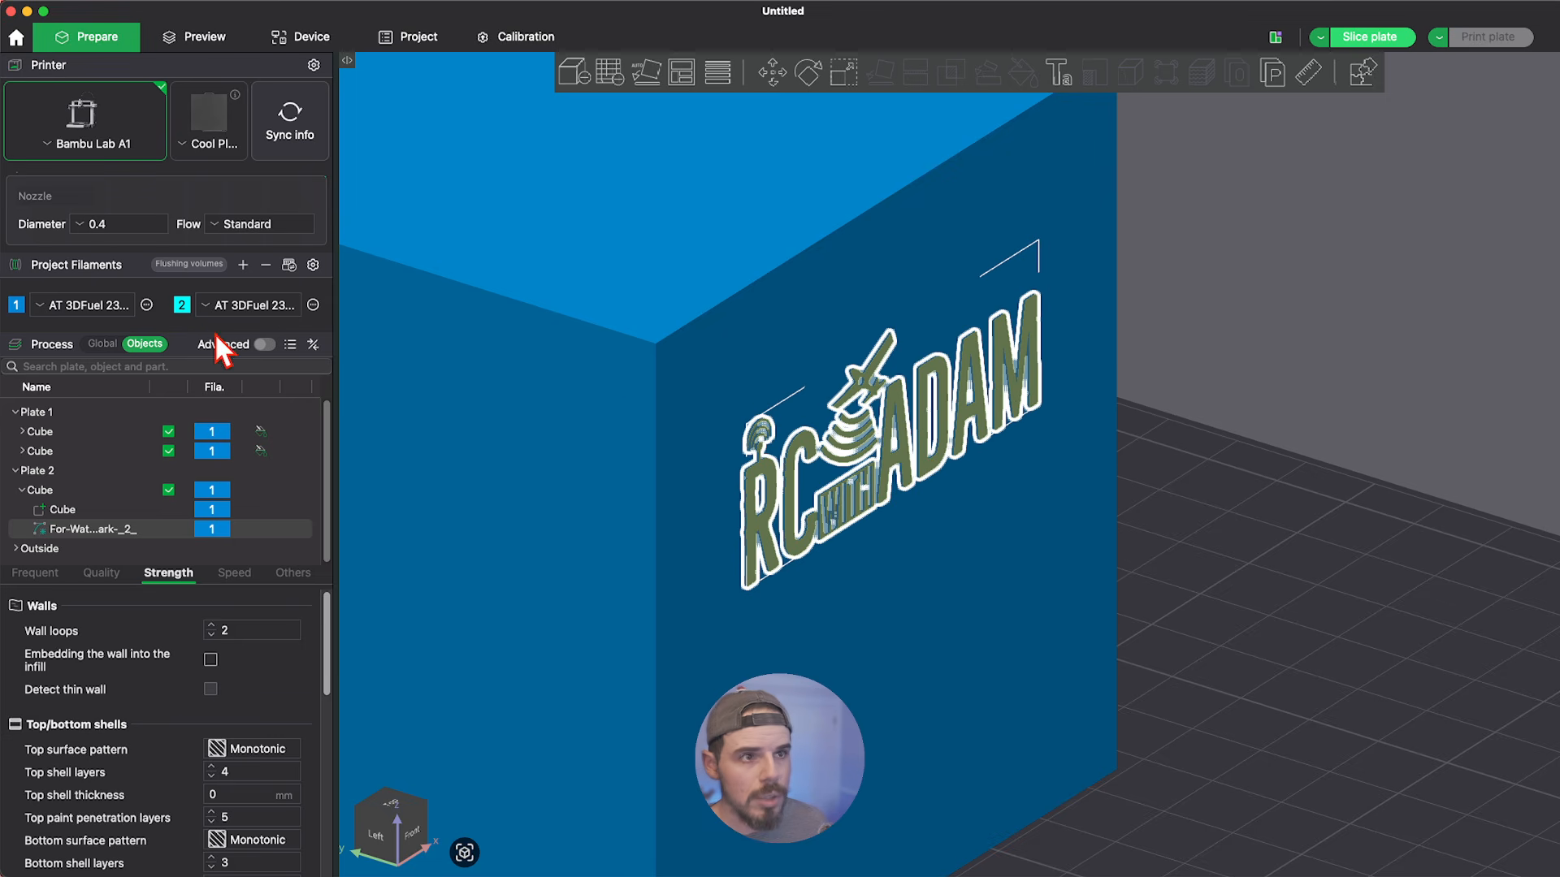
pyautogui.press('2')
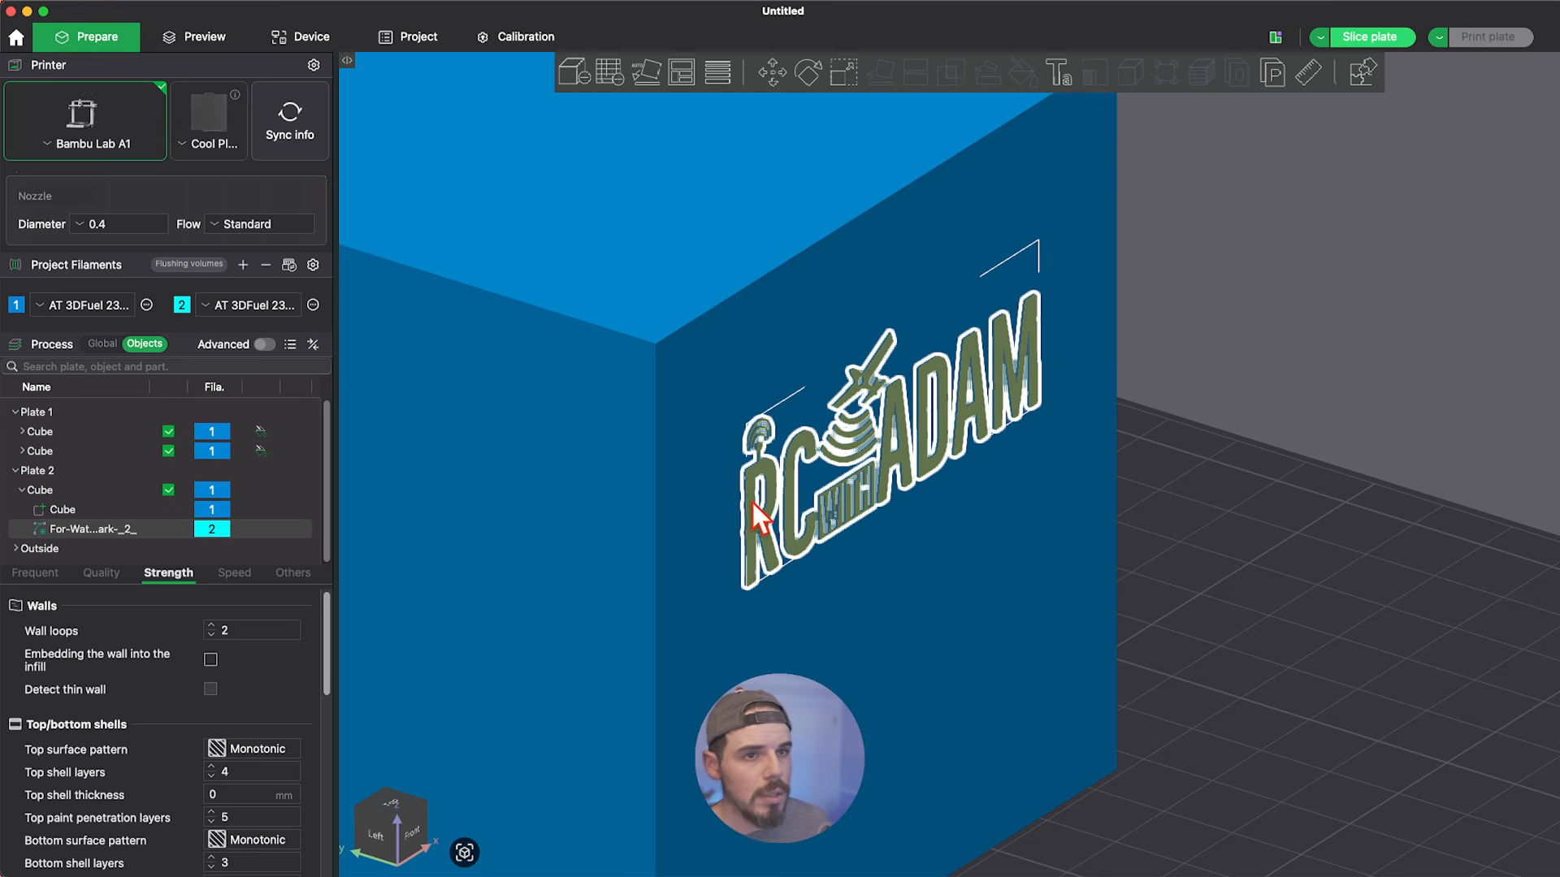
pyautogui.click(216, 529)
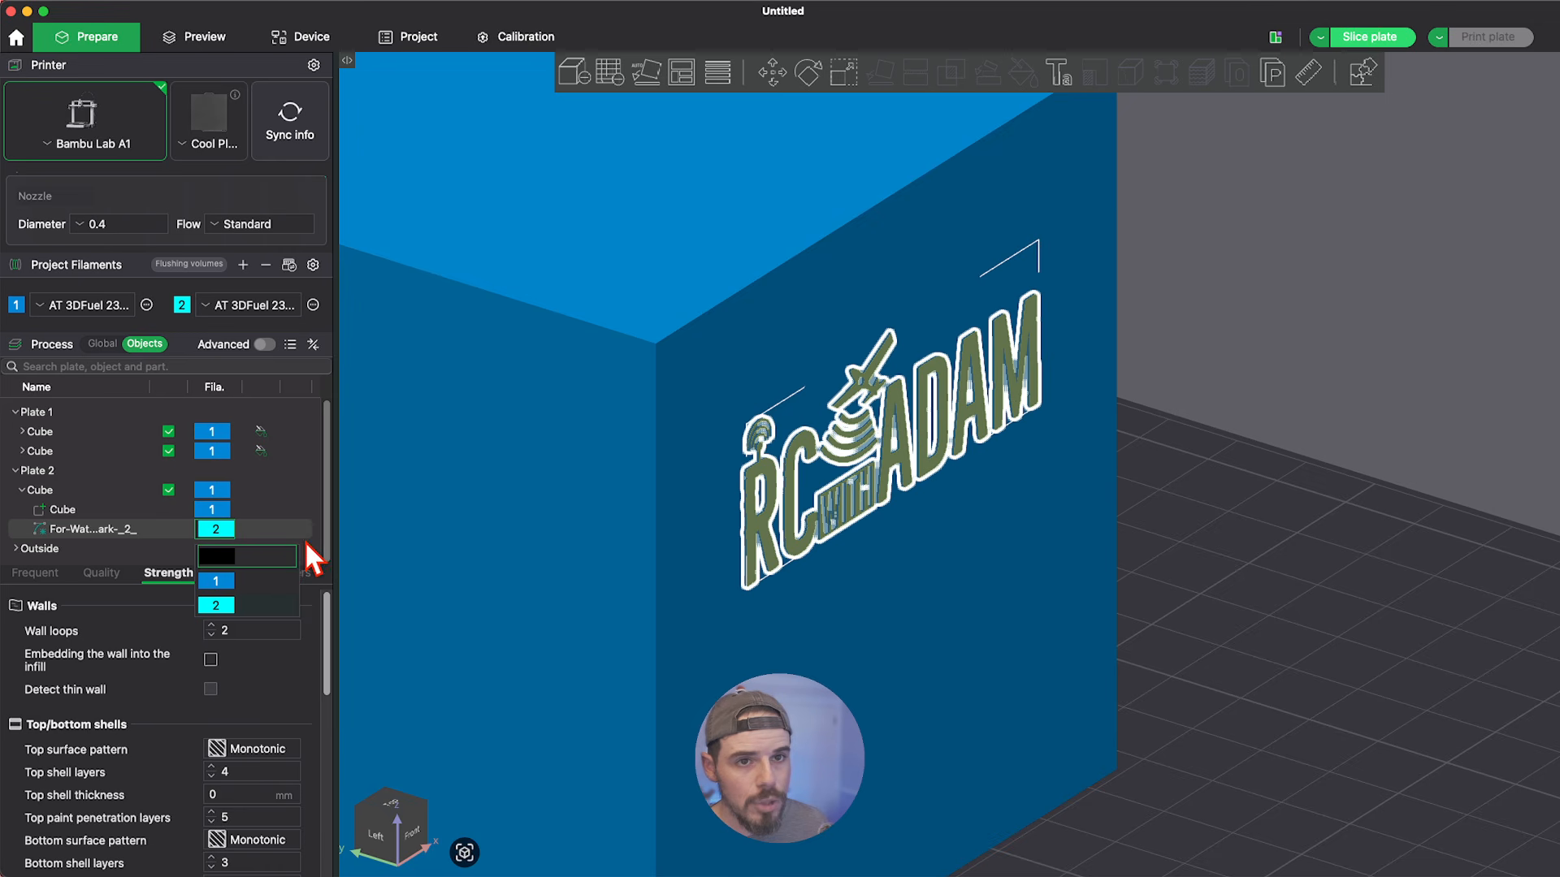
pyautogui.click(1253, 451)
# Slice plate 2 and look closely at the two-colour logo in the sliced preview.
pyautogui.scroll(-3, 843, 424)
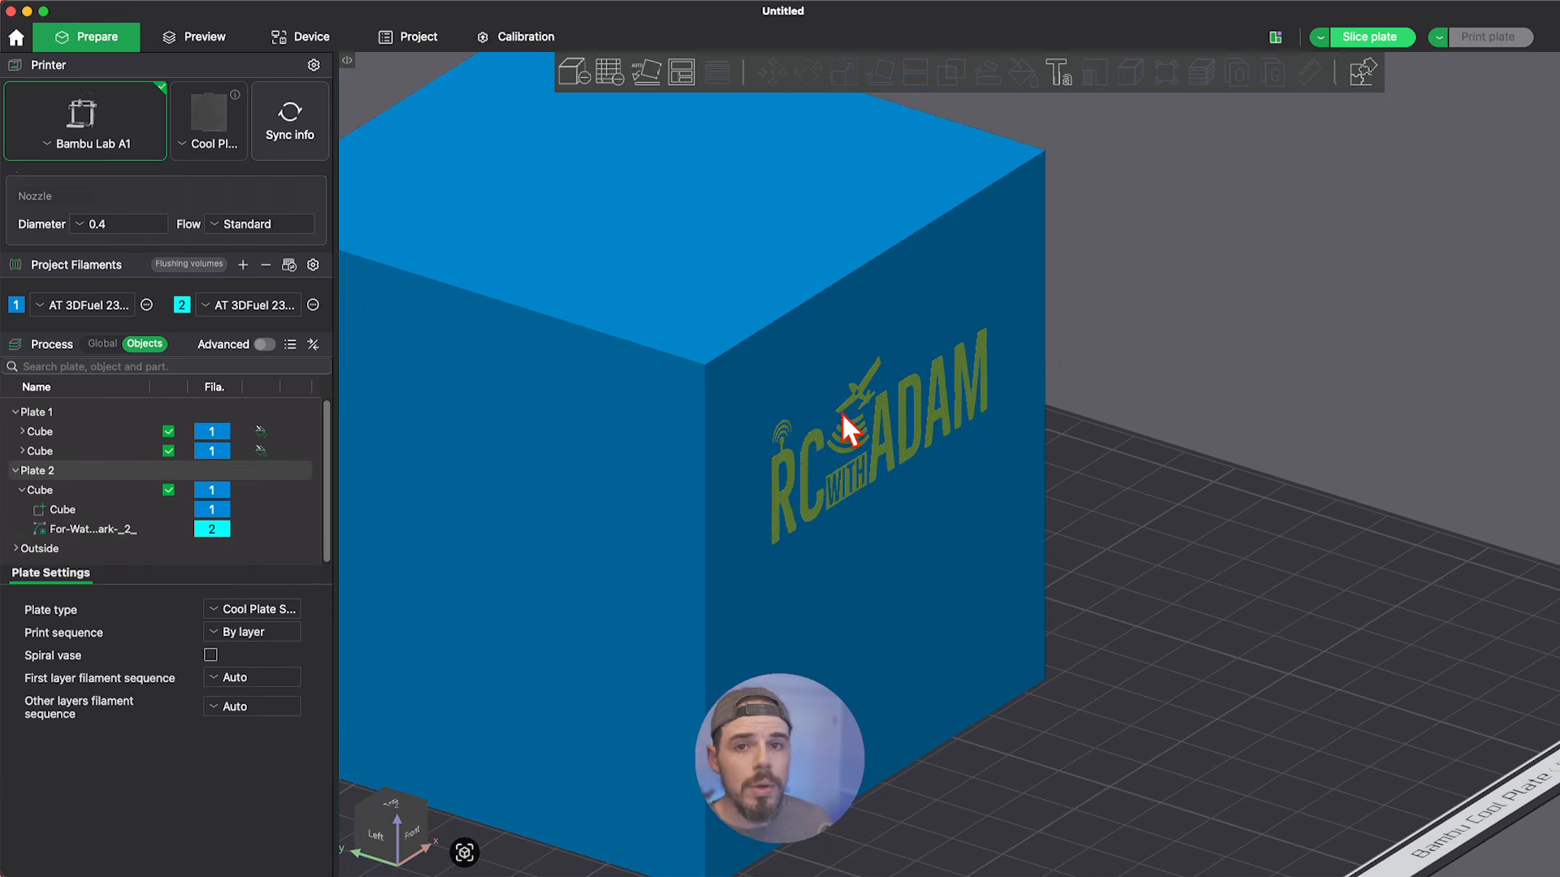
pyautogui.scroll(-1, 841, 412)
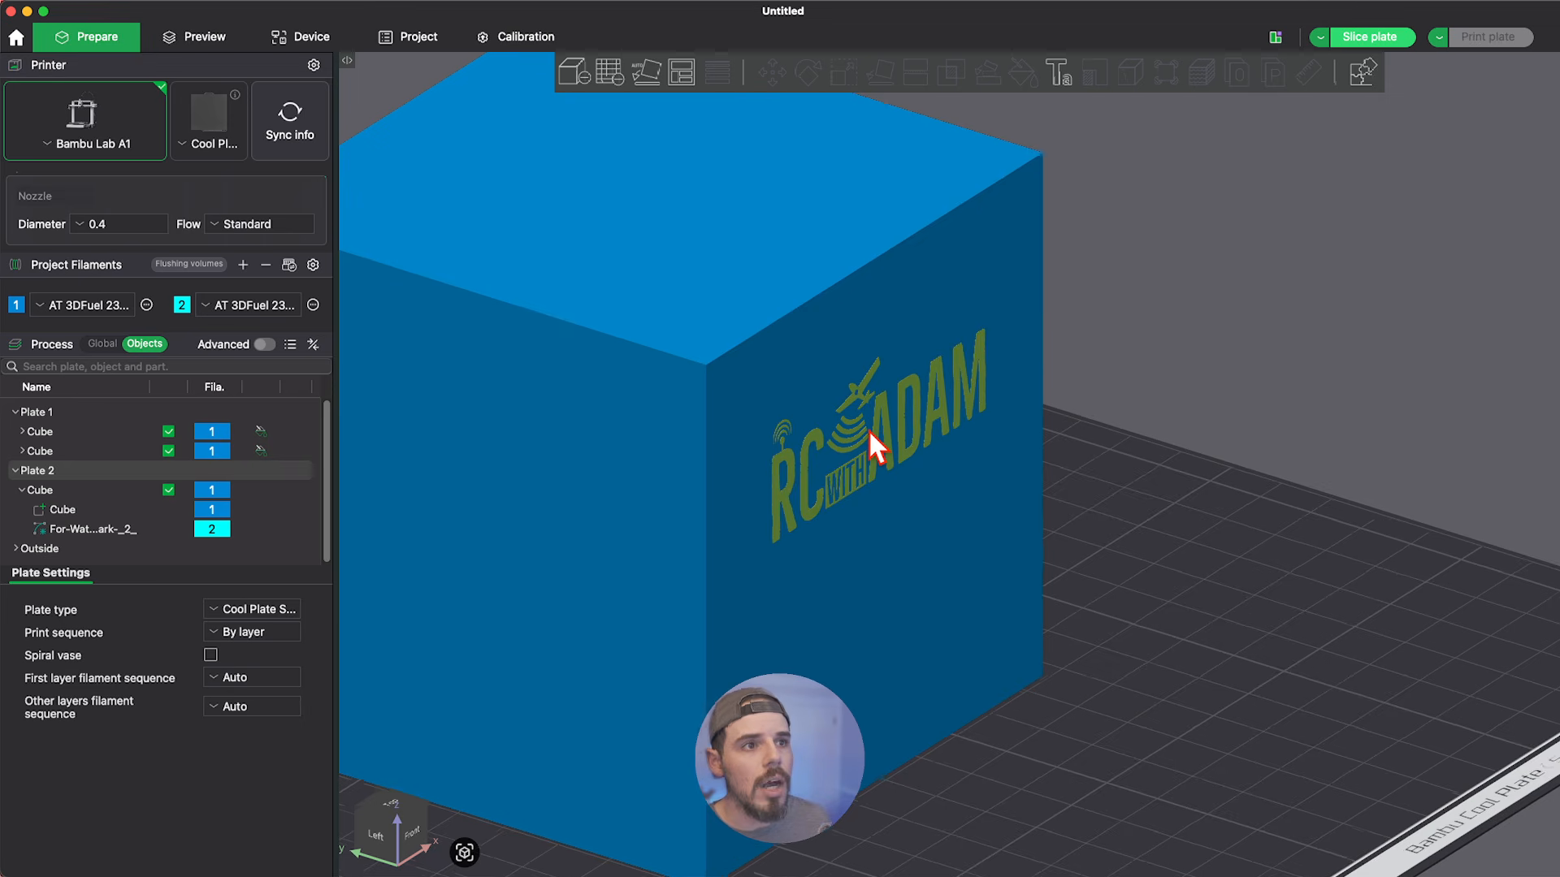
pyautogui.scroll(2, 894, 406)
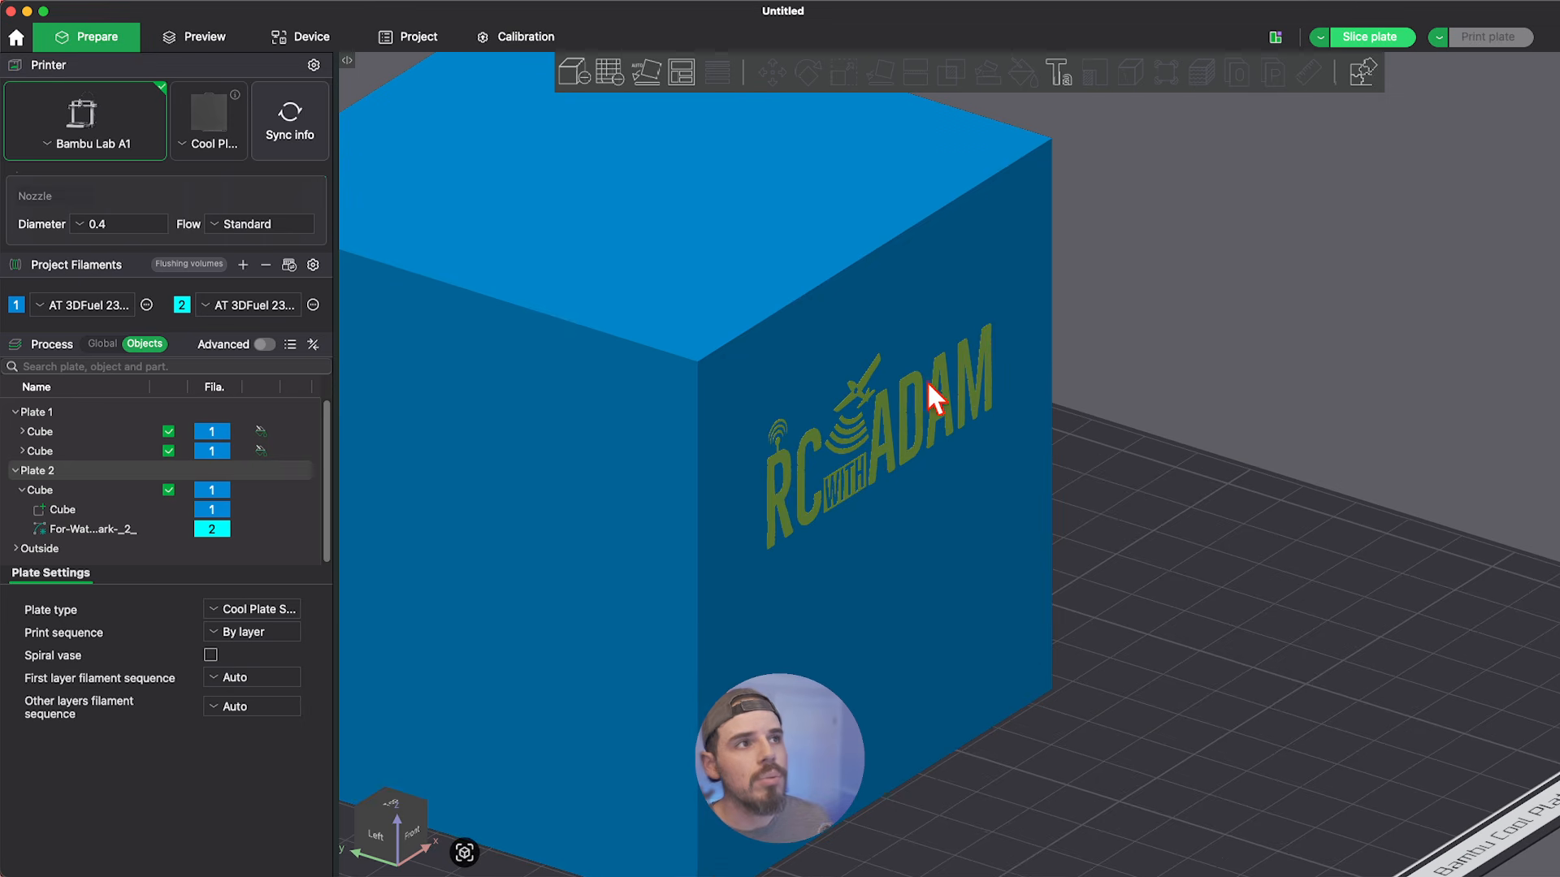
pyautogui.click(1358, 35)
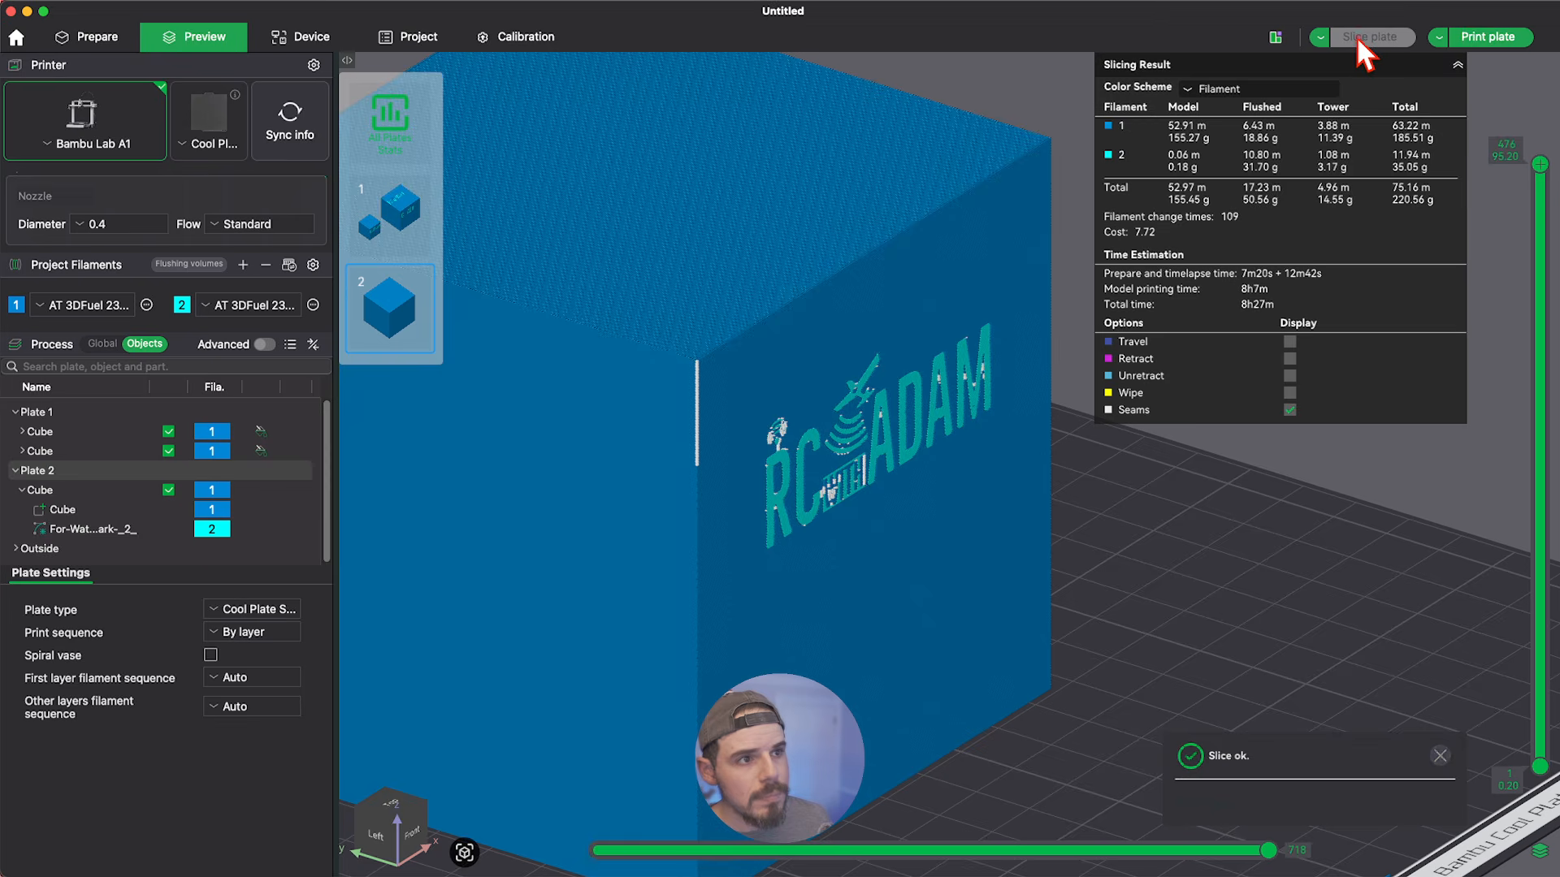
pyautogui.scroll(3, 825, 418)
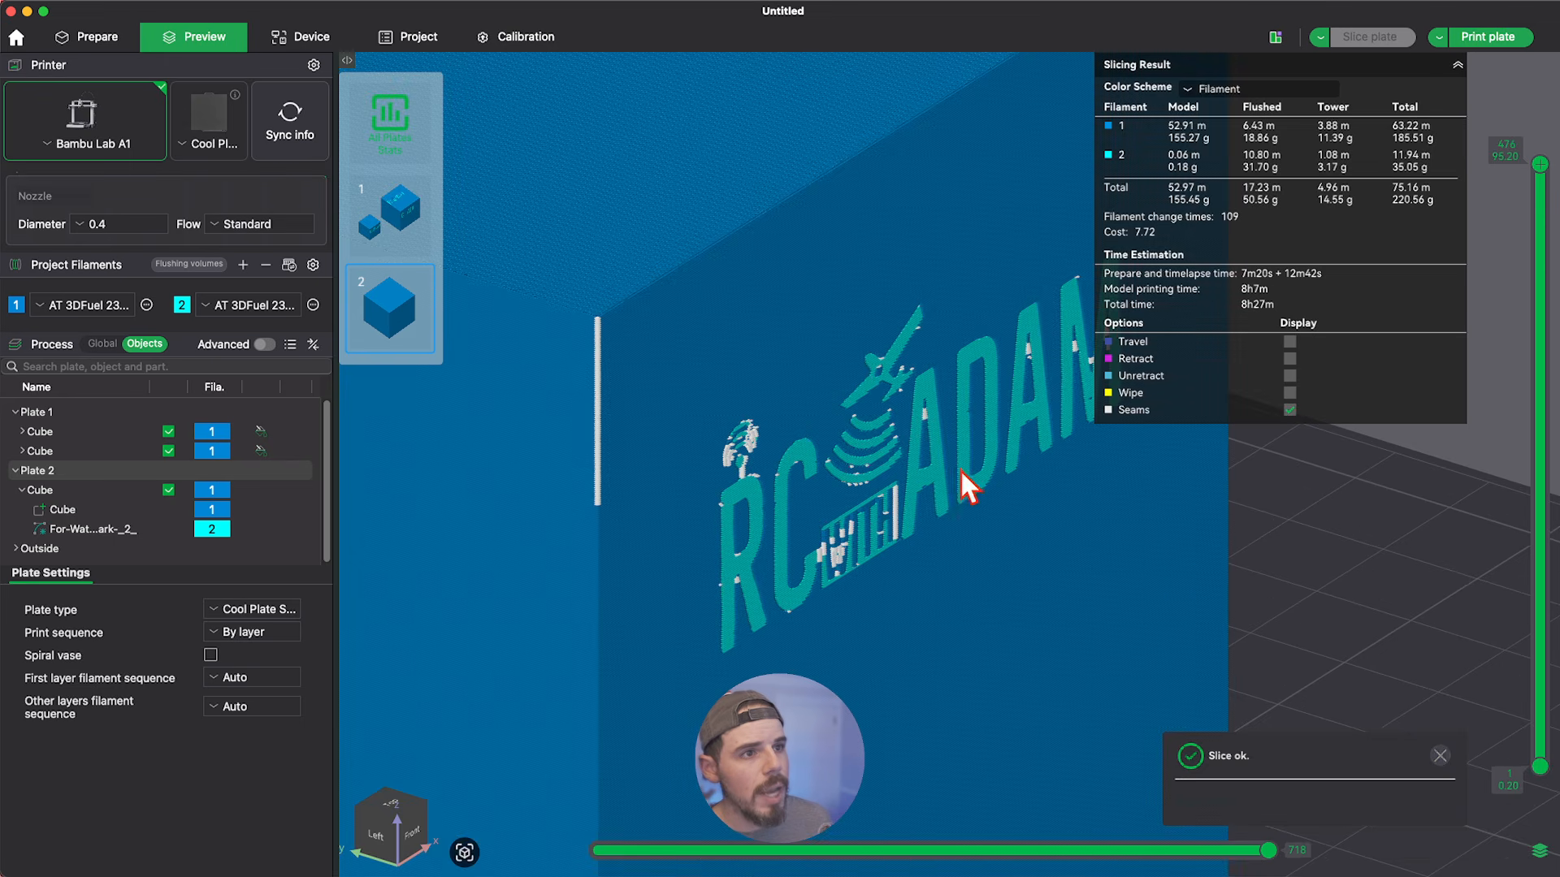
# Lower the preview's upper layer limit to layer 324 (64.80 mm) to cut through the logo on the cube face.
pyautogui.scroll(-2, 960, 471)
pyautogui.moveTo(1241, 547); pyautogui.dragTo(1219, 542)
pyautogui.scroll(-1, 1222, 540)
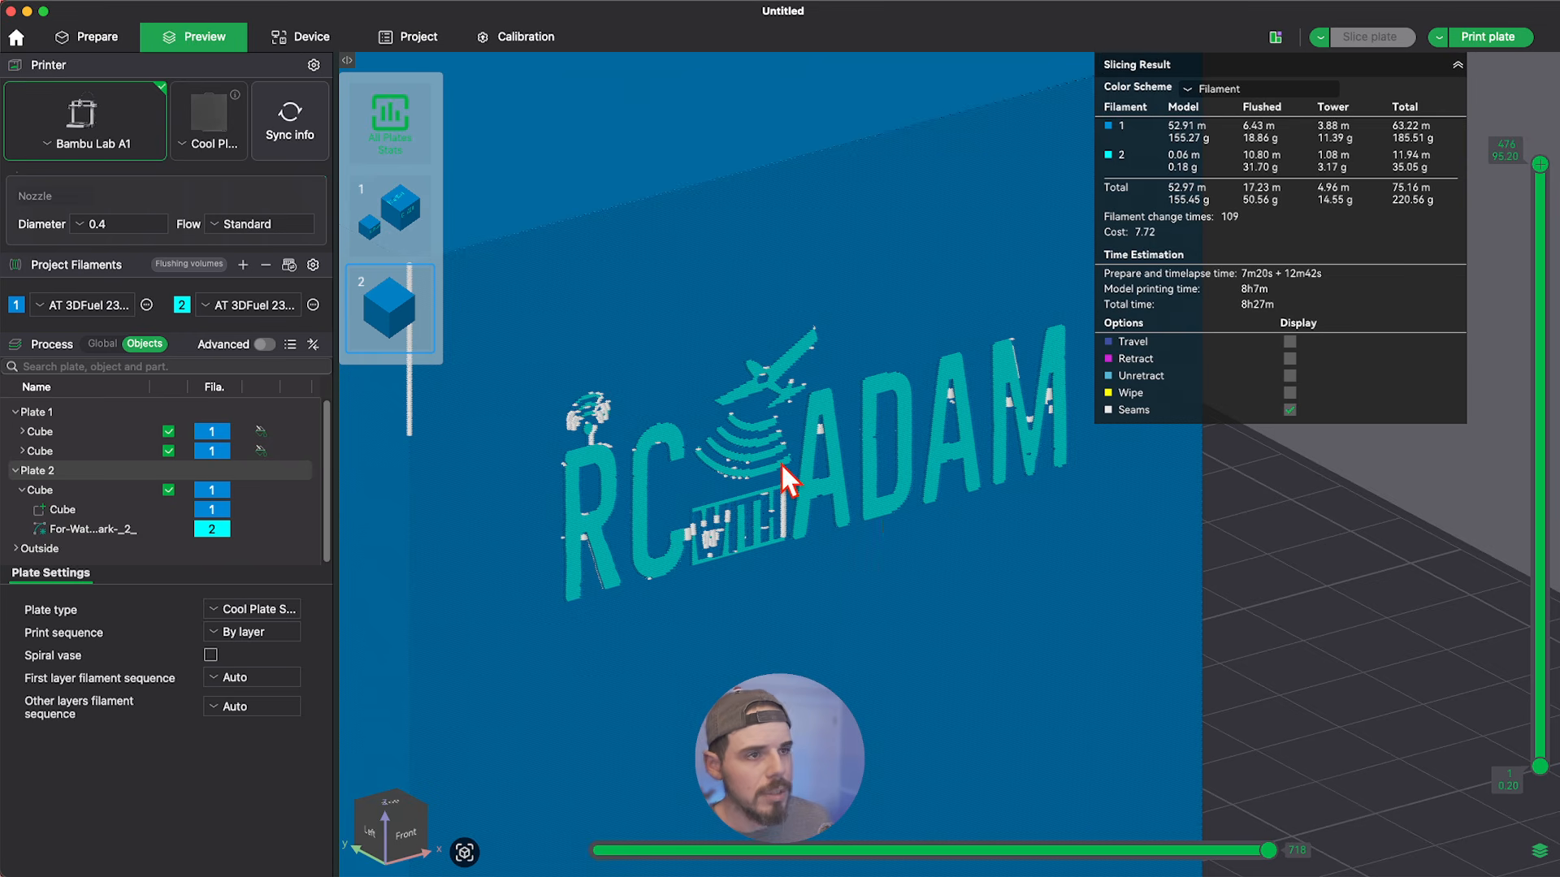
pyautogui.scroll(-2, 780, 462)
pyautogui.moveTo(1240, 569); pyautogui.dragTo(1223, 477)
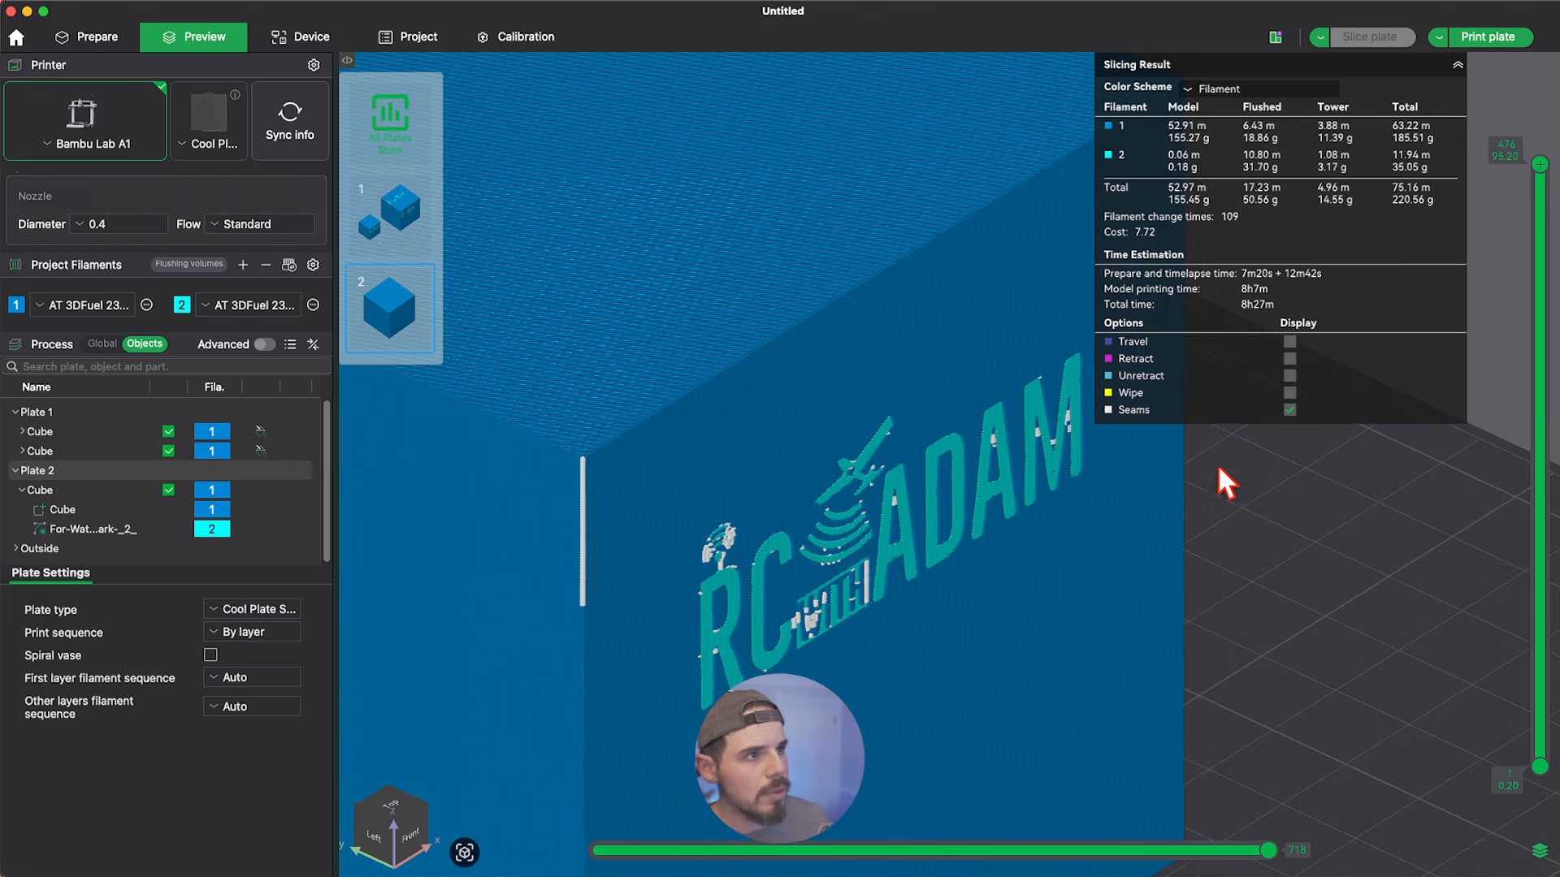
pyautogui.moveTo(1539, 165); pyautogui.dragTo(1541, 355)
pyautogui.scroll(3, 971, 503)
pyautogui.moveTo(1452, 543); pyautogui.dragTo(1209, 456)
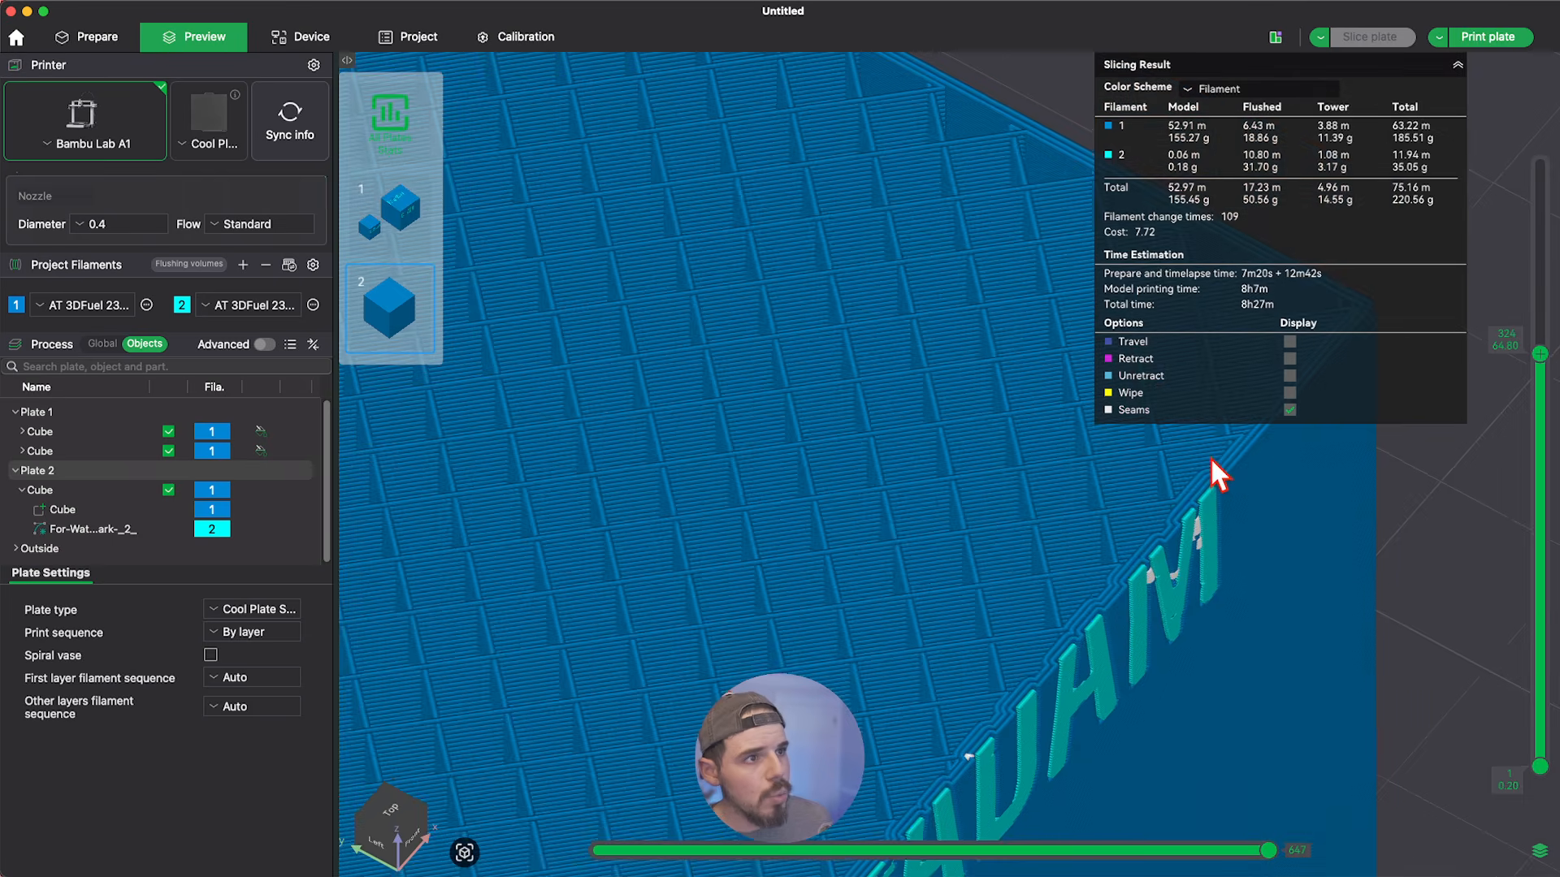
# Examine at the cut layer how deep the logo's second-colour filament reaches into the cube's outer wall.
pyautogui.scroll(-4, 882, 344)
pyautogui.scroll(5, 927, 647)
pyautogui.scroll(-2, 939, 597)
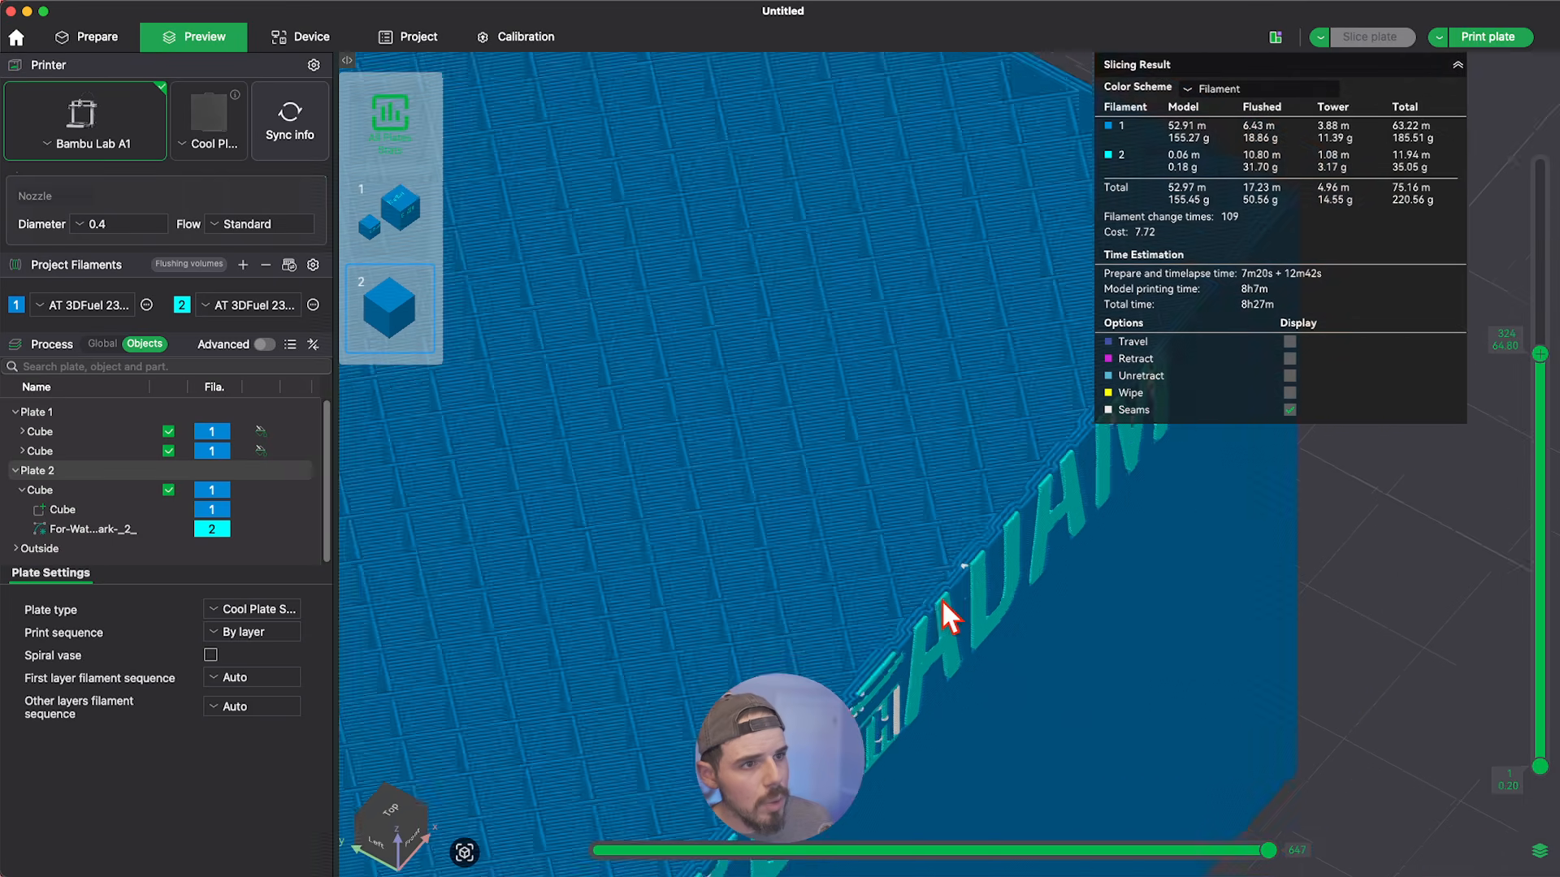
pyautogui.scroll(4, 957, 586)
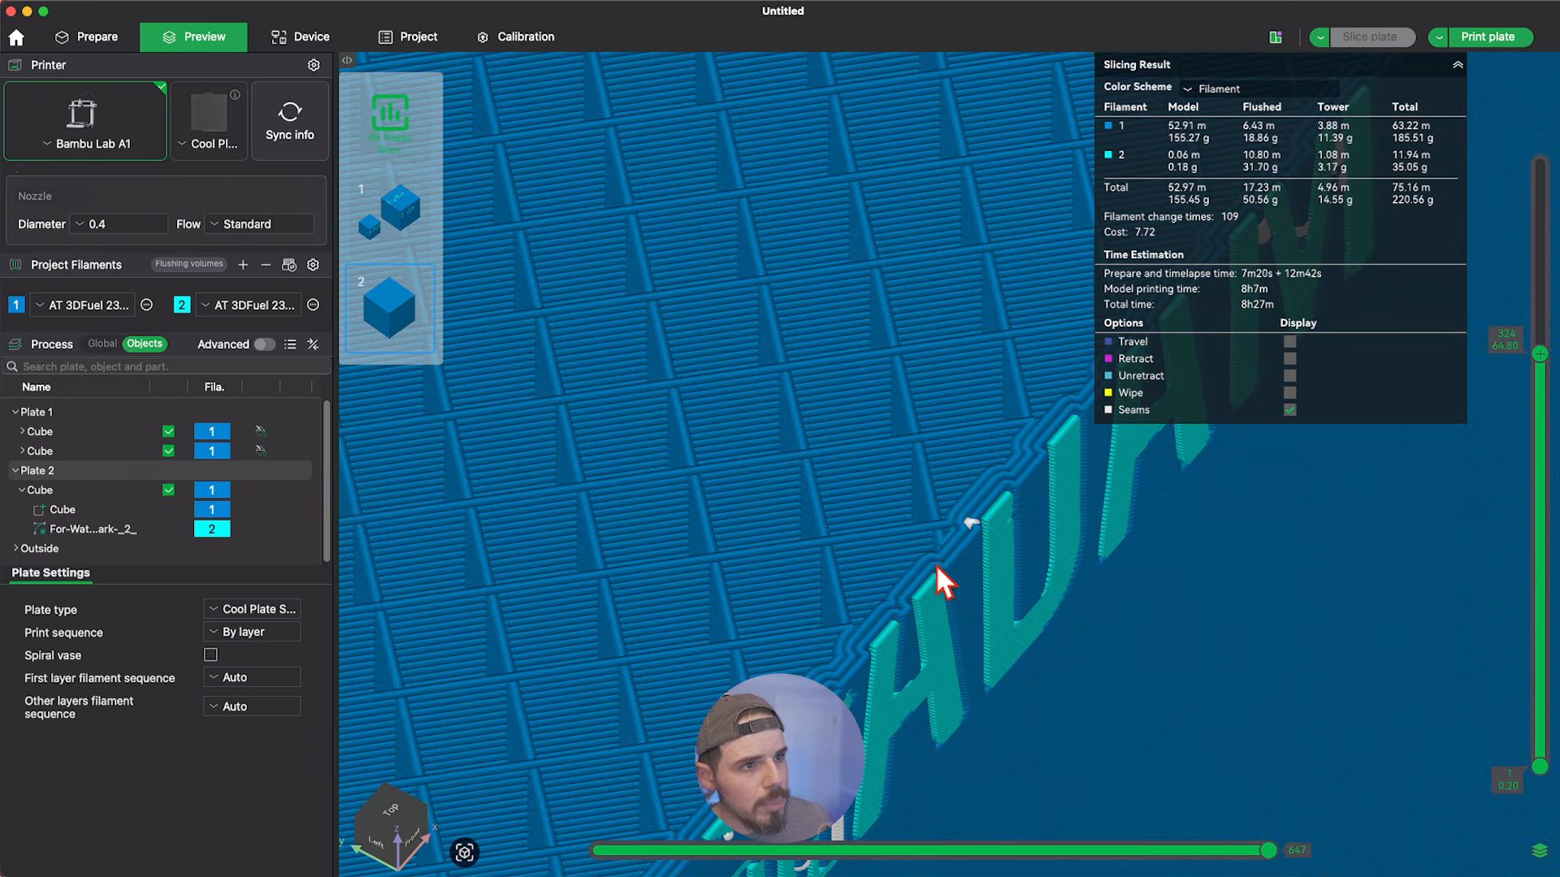
pyautogui.scroll(-5, 901, 505)
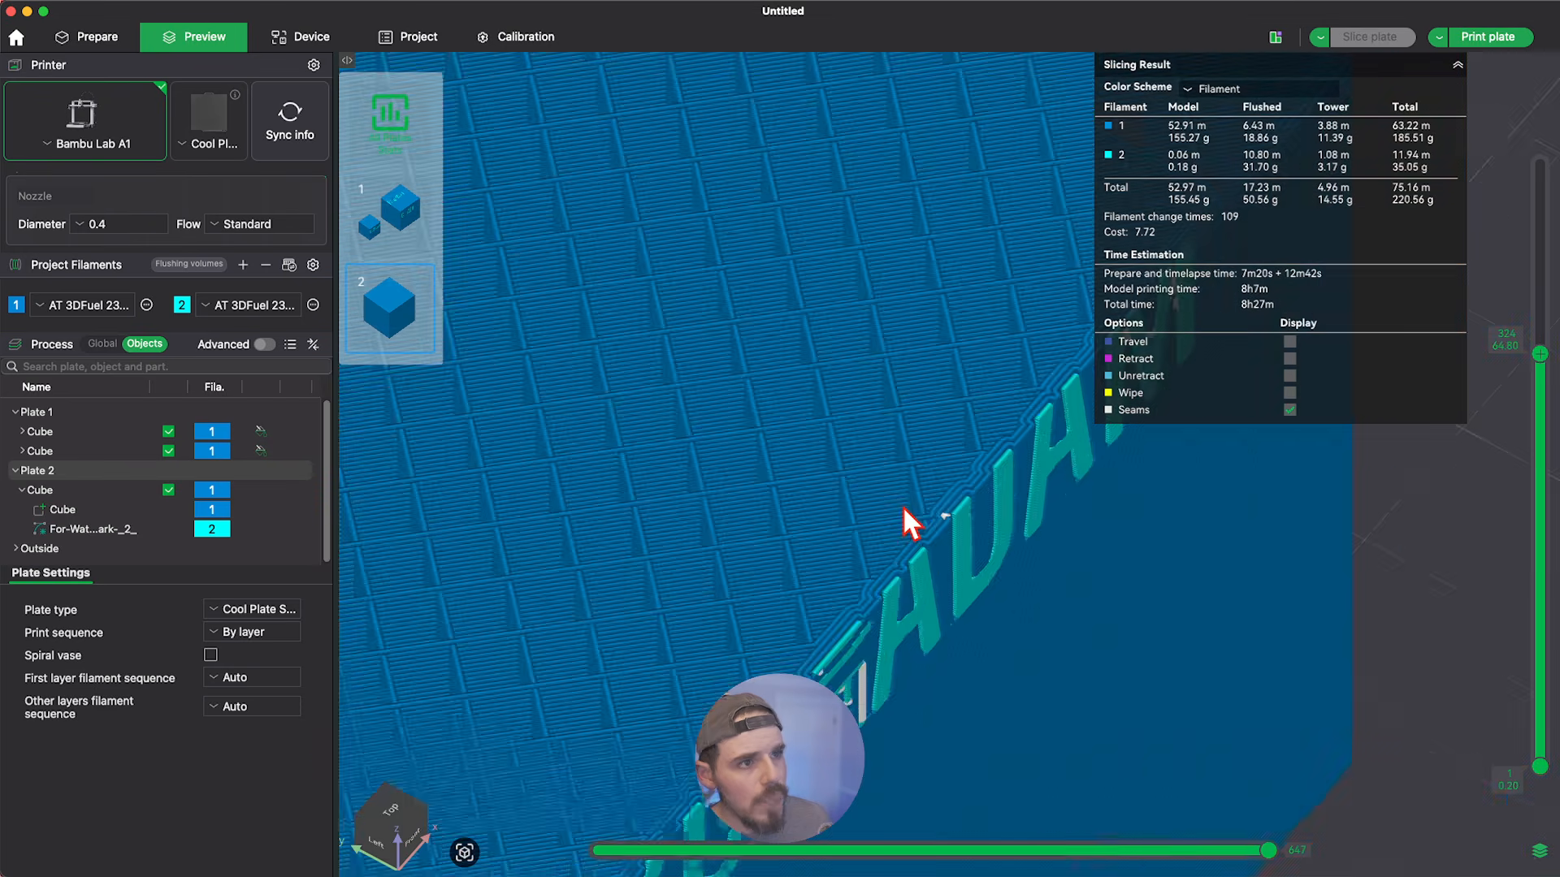
pyautogui.scroll(-3, 1194, 640)
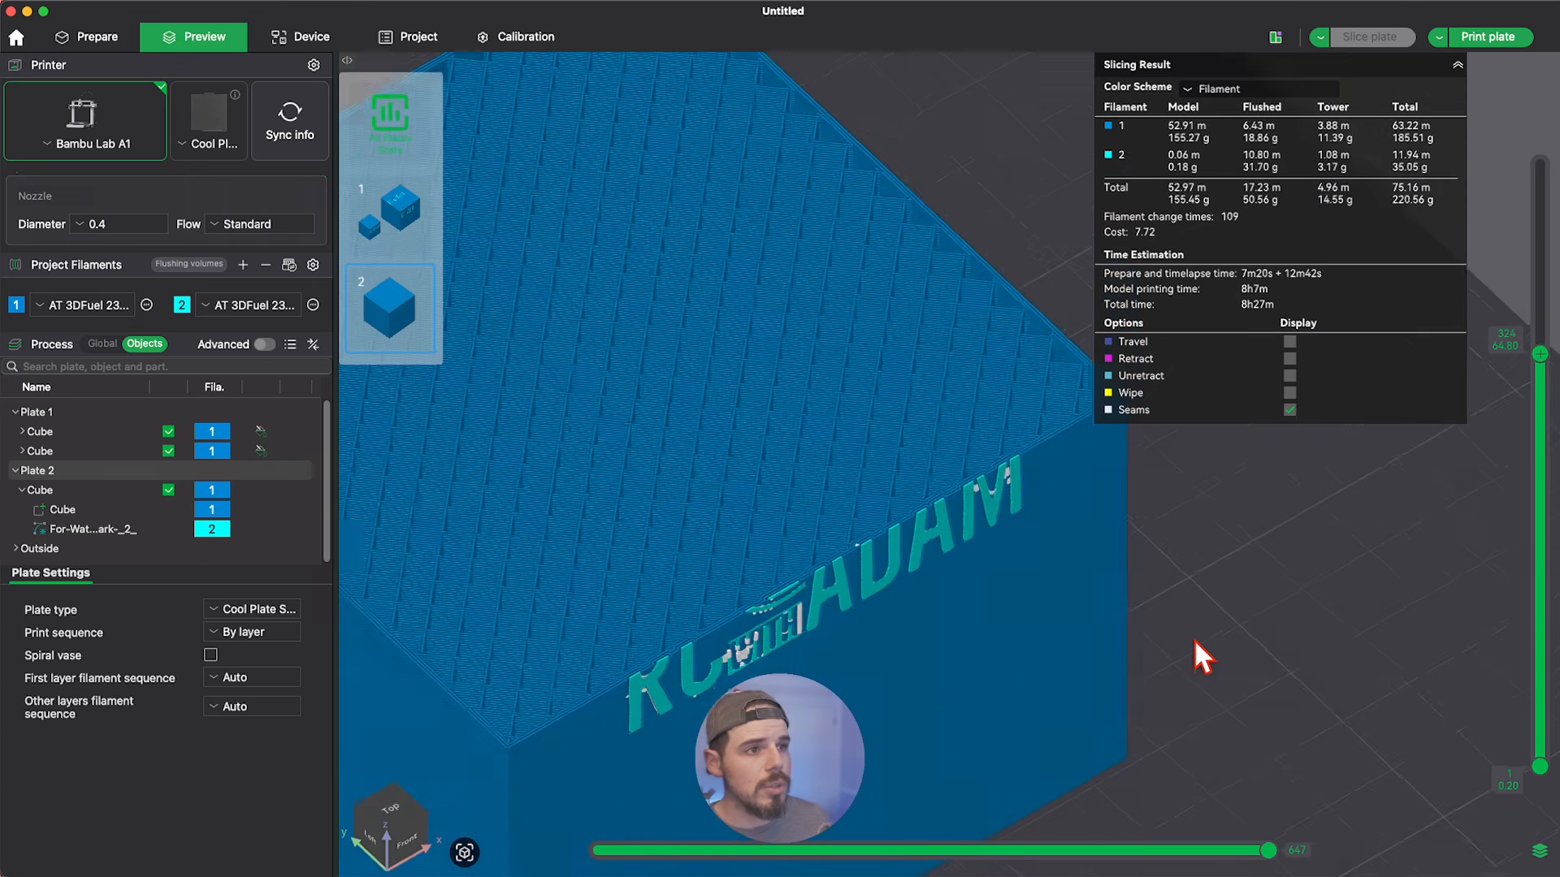
pyautogui.moveTo(1191, 631); pyautogui.dragTo(1187, 635)
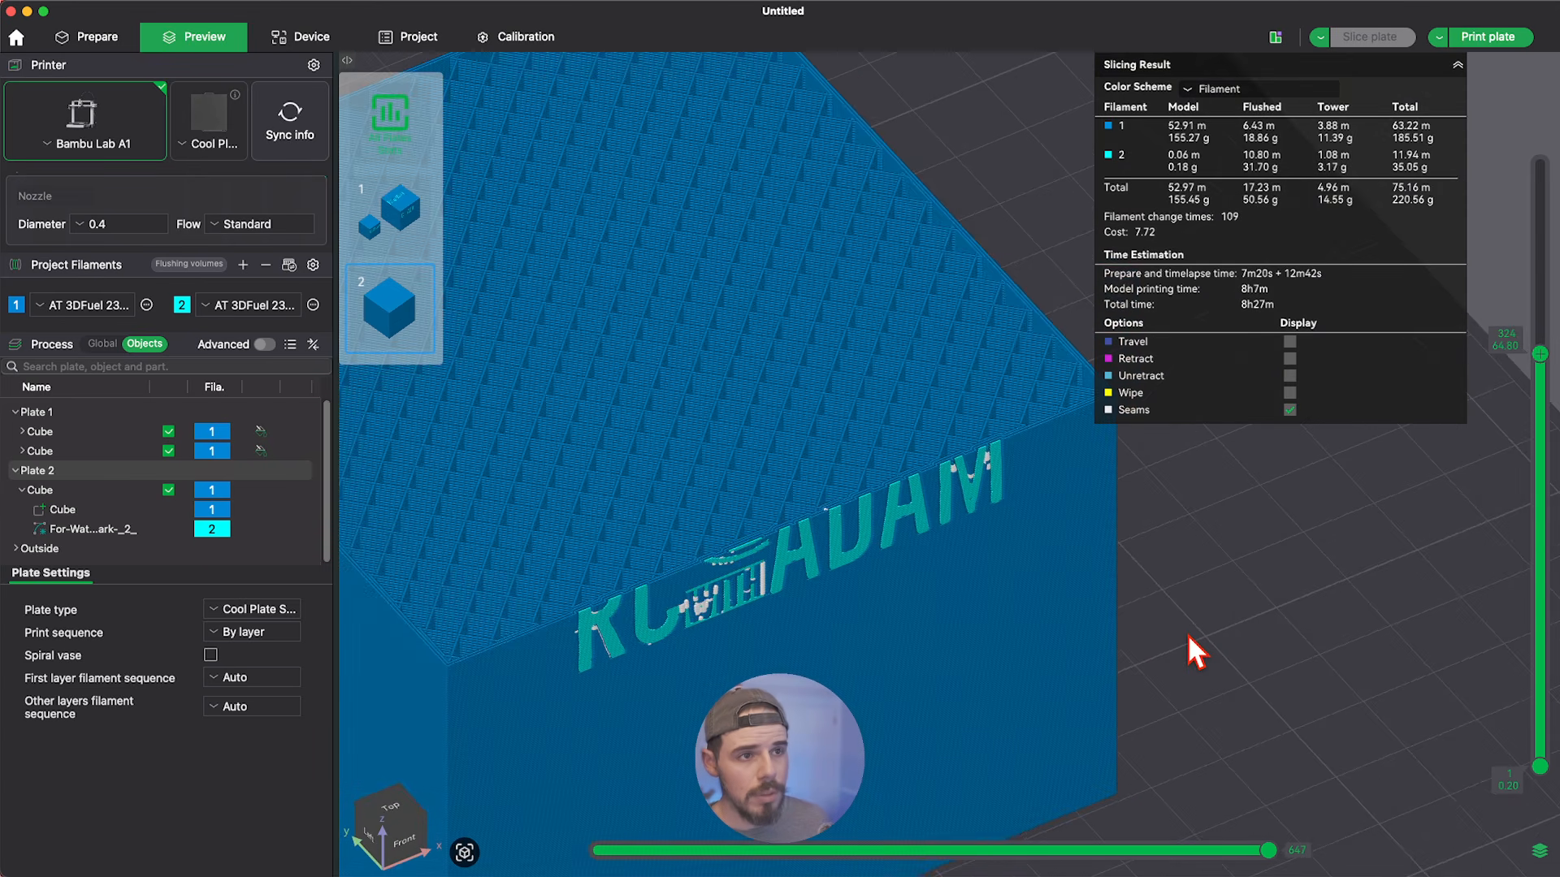
pyautogui.scroll(-2, 1201, 499)
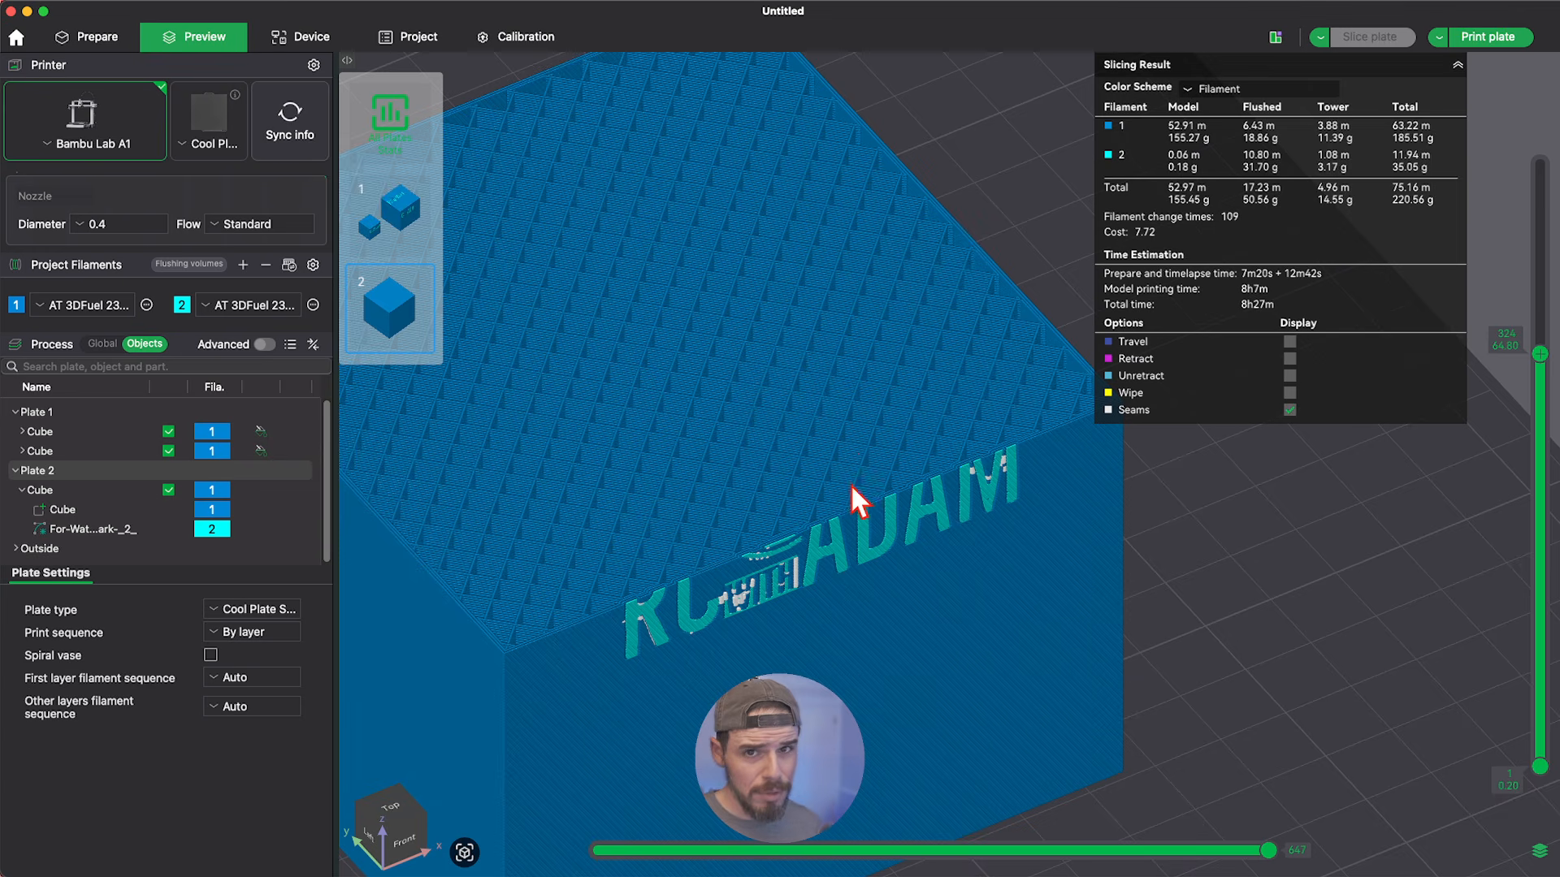
pyautogui.scroll(2, 855, 521)
pyautogui.scroll(3, 854, 512)
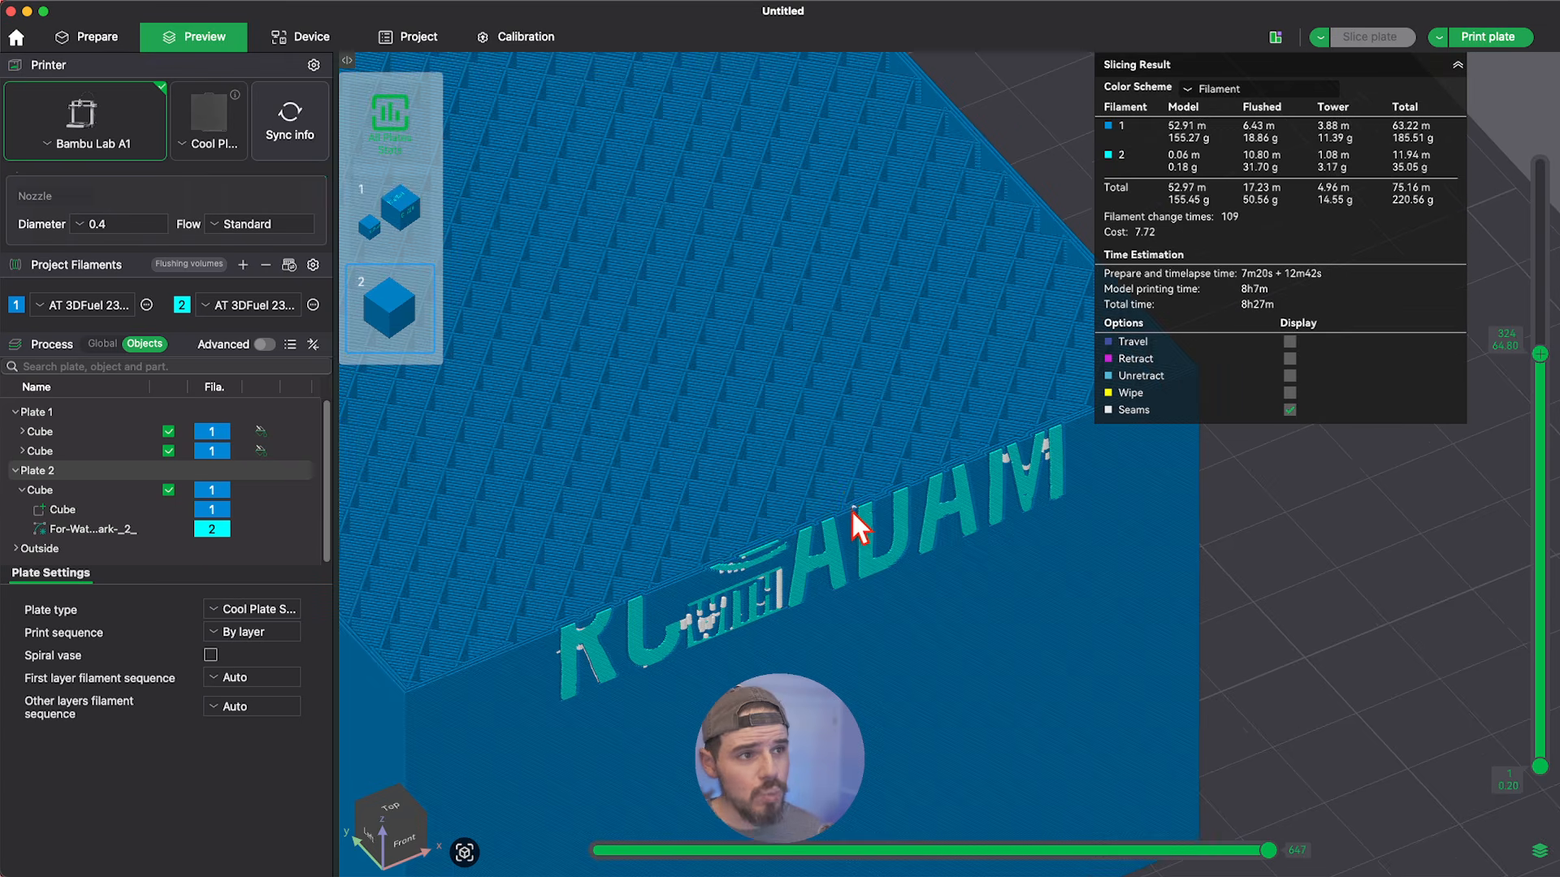
pyautogui.scroll(-2, 860, 515)
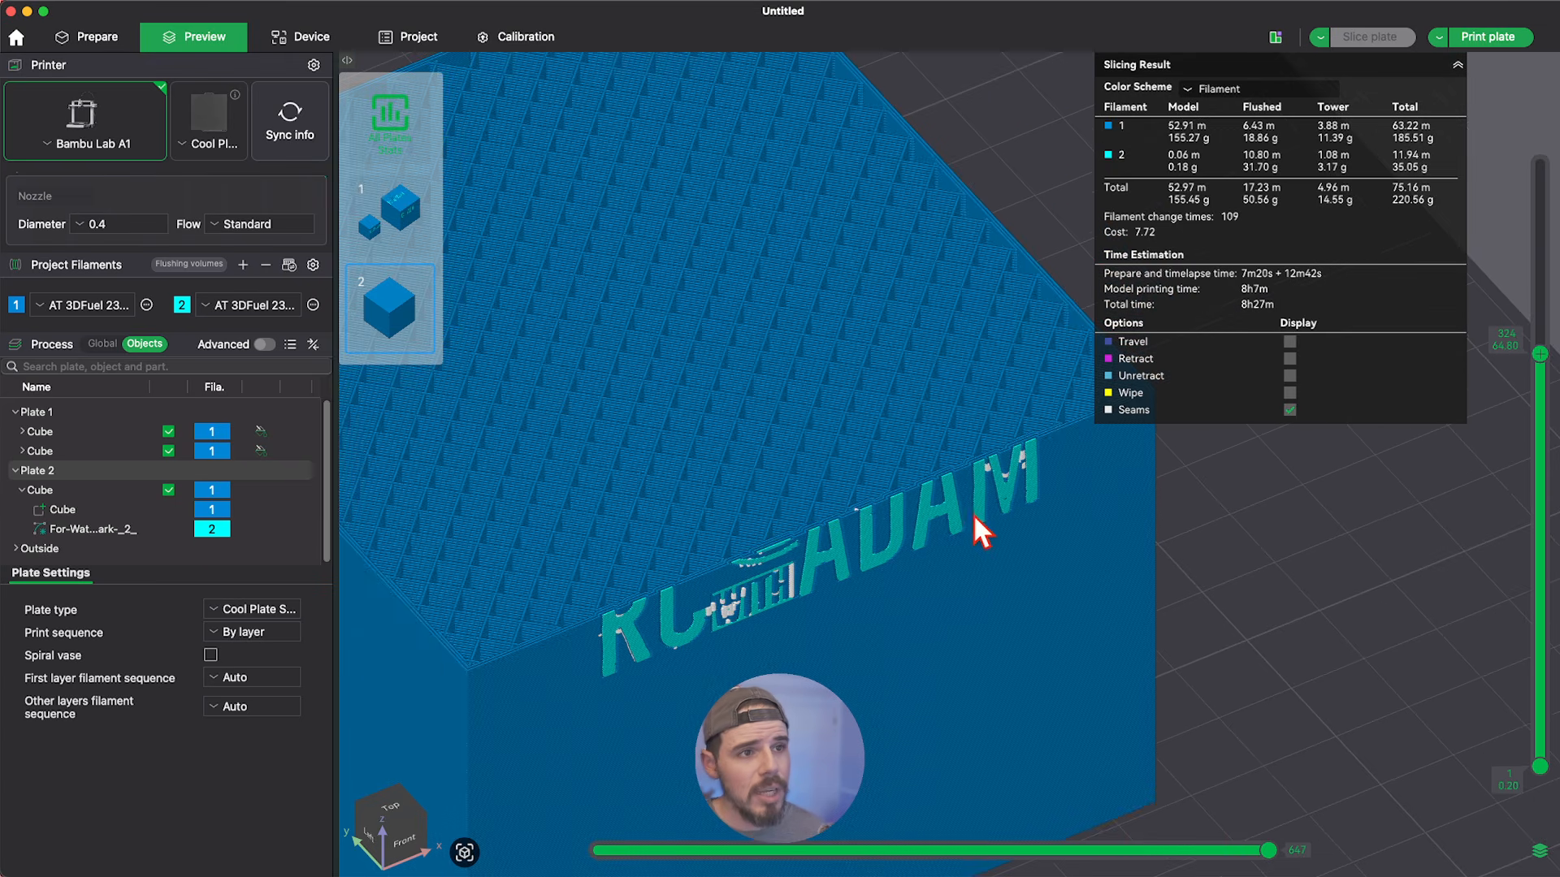
# Raise the preview's upper layer limit to layer 414 (82.80 mm) and inspect the whole logo on the cube's front face.
pyautogui.moveTo(1539, 357); pyautogui.dragTo(1501, 243)
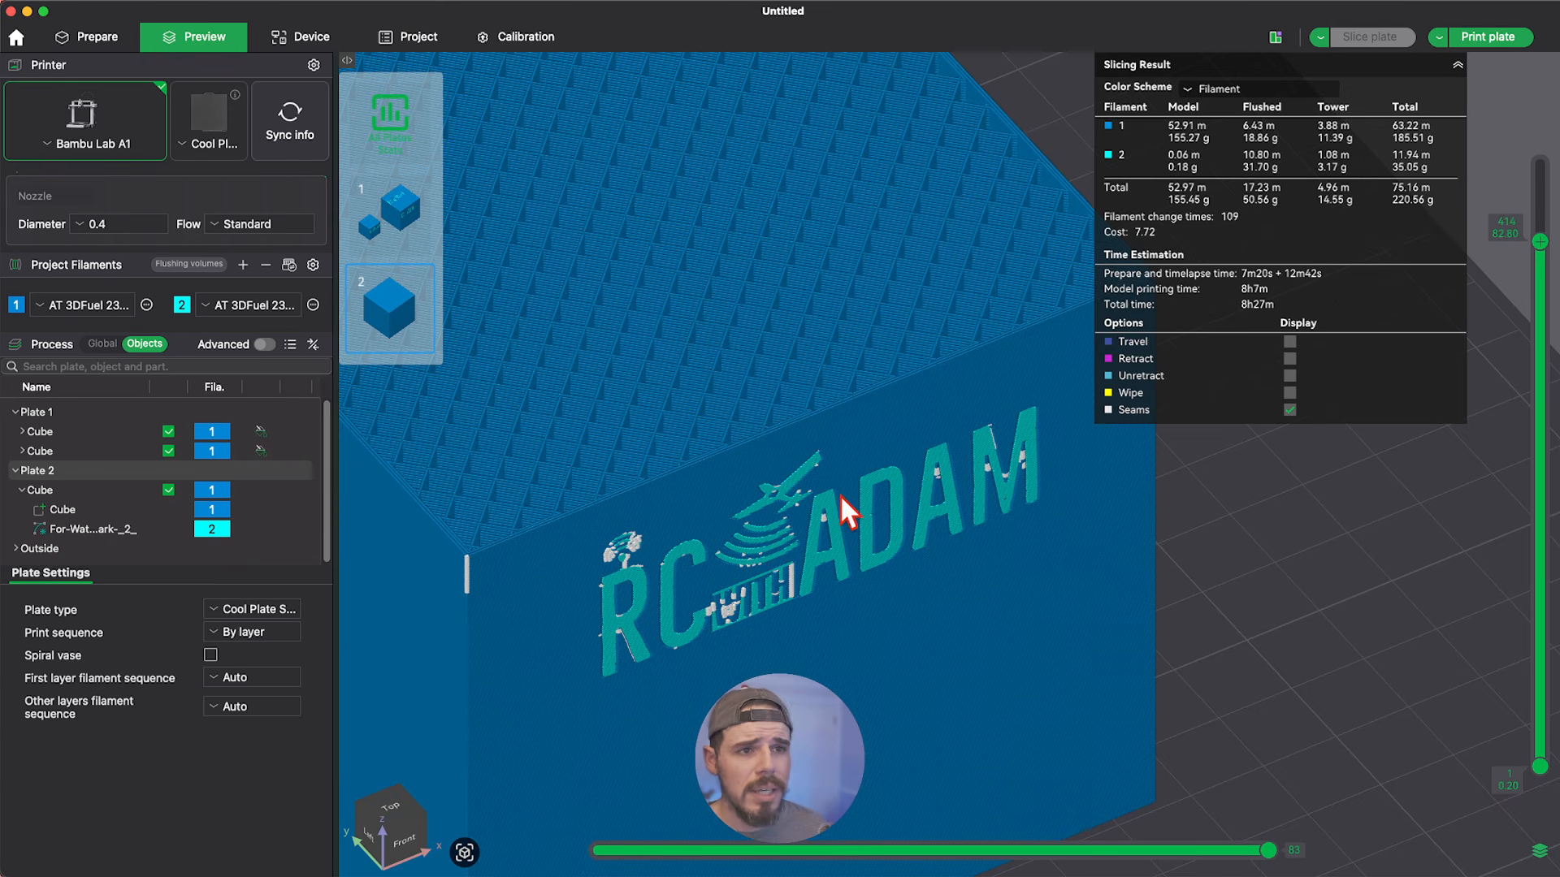
pyautogui.scroll(-2, 865, 563)
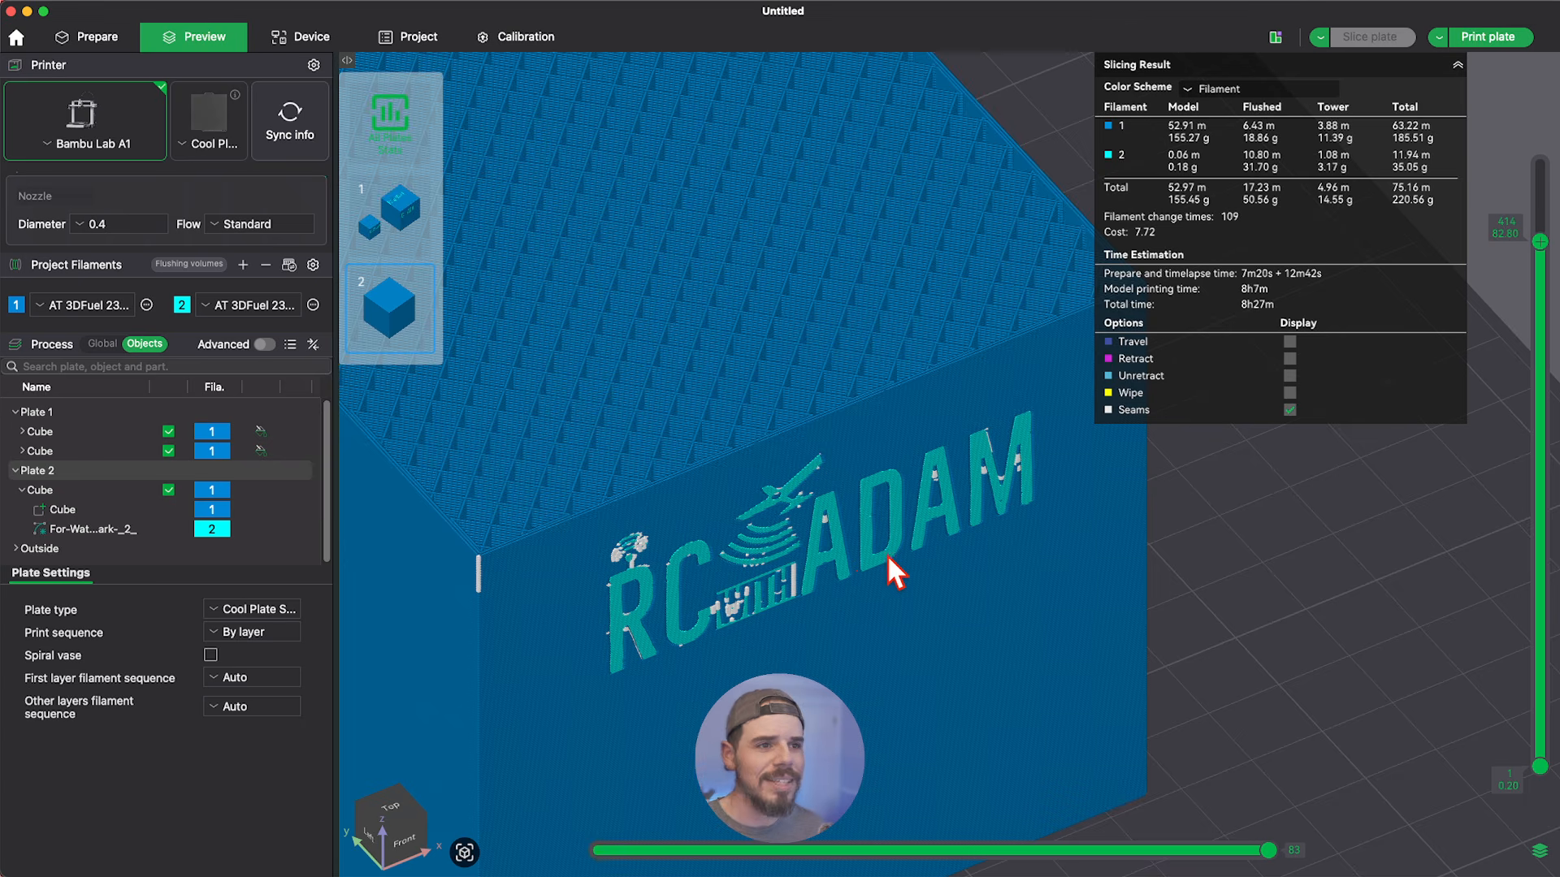
pyautogui.scroll(-1, 910, 526)
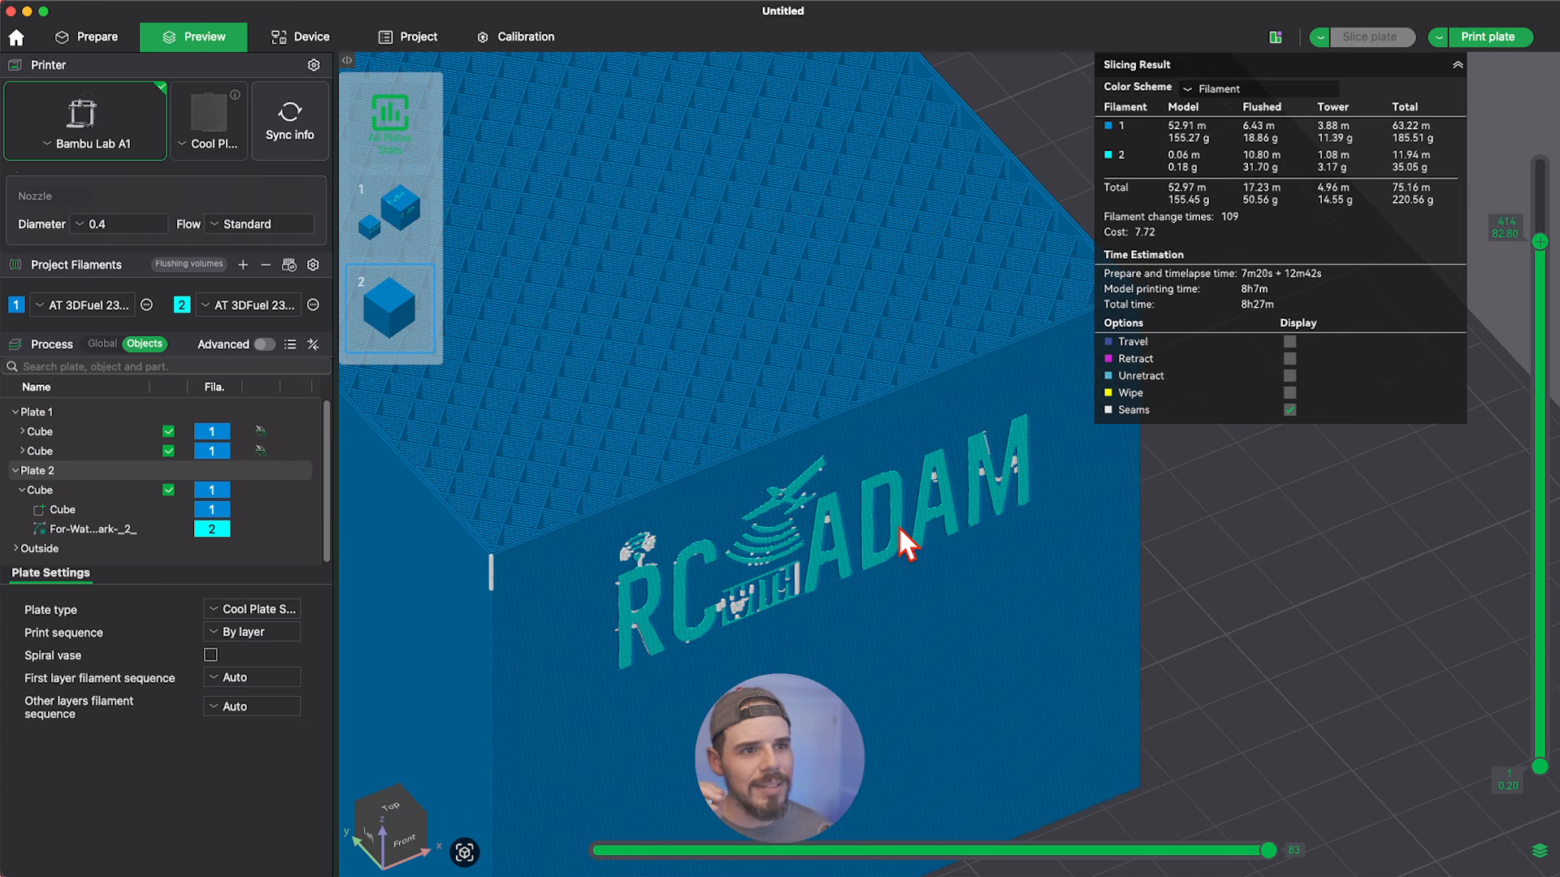
pyautogui.scroll(2, 894, 526)
pyautogui.scroll(1, 816, 542)
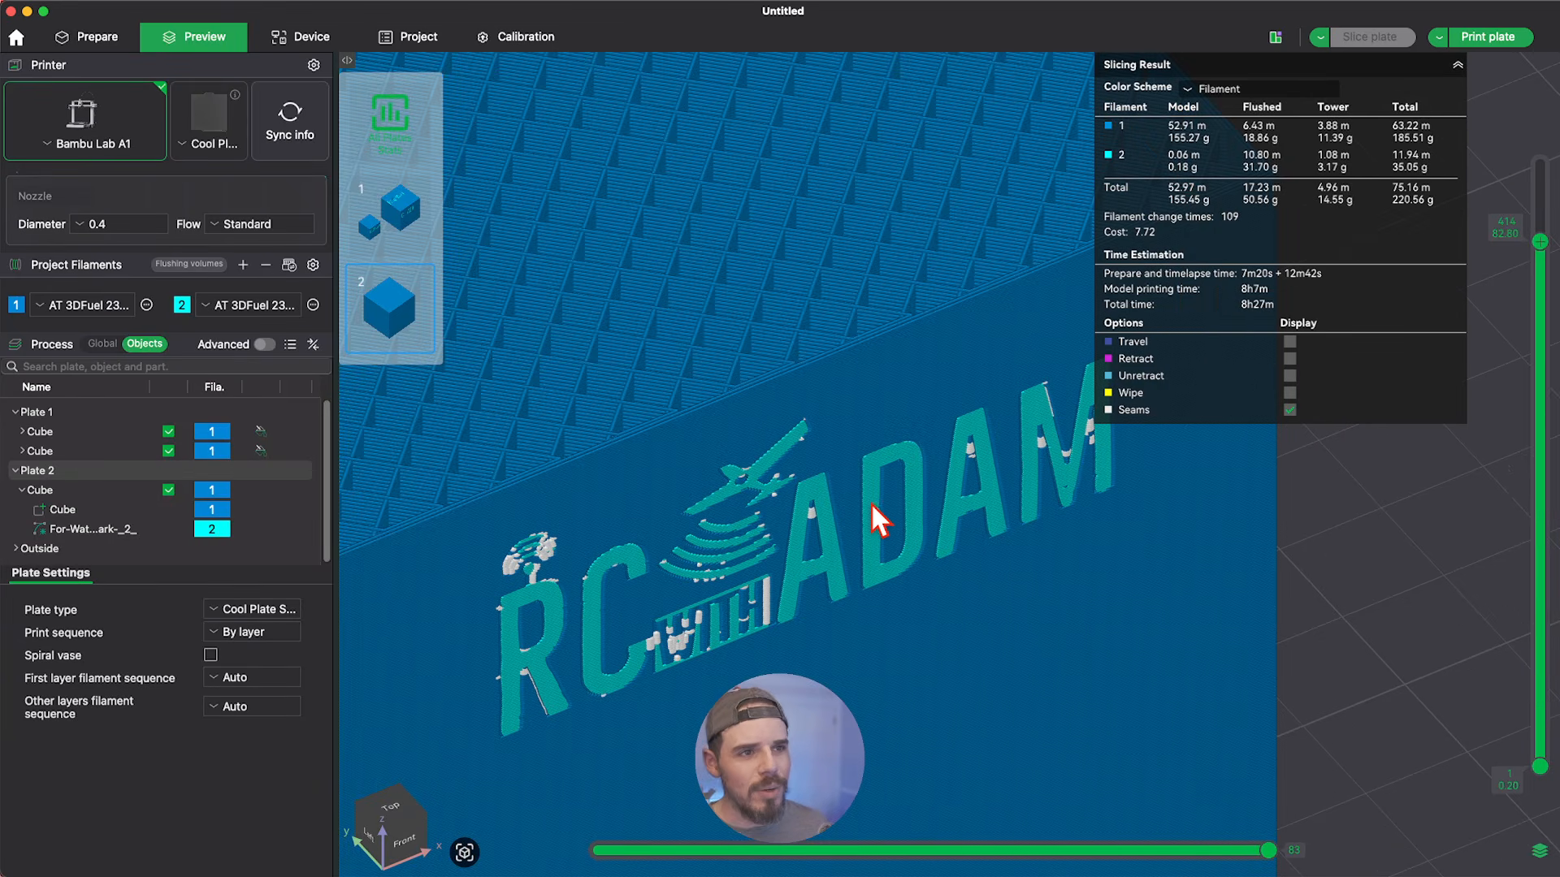
pyautogui.scroll(-1, 870, 502)
pyautogui.scroll(-1, 860, 503)
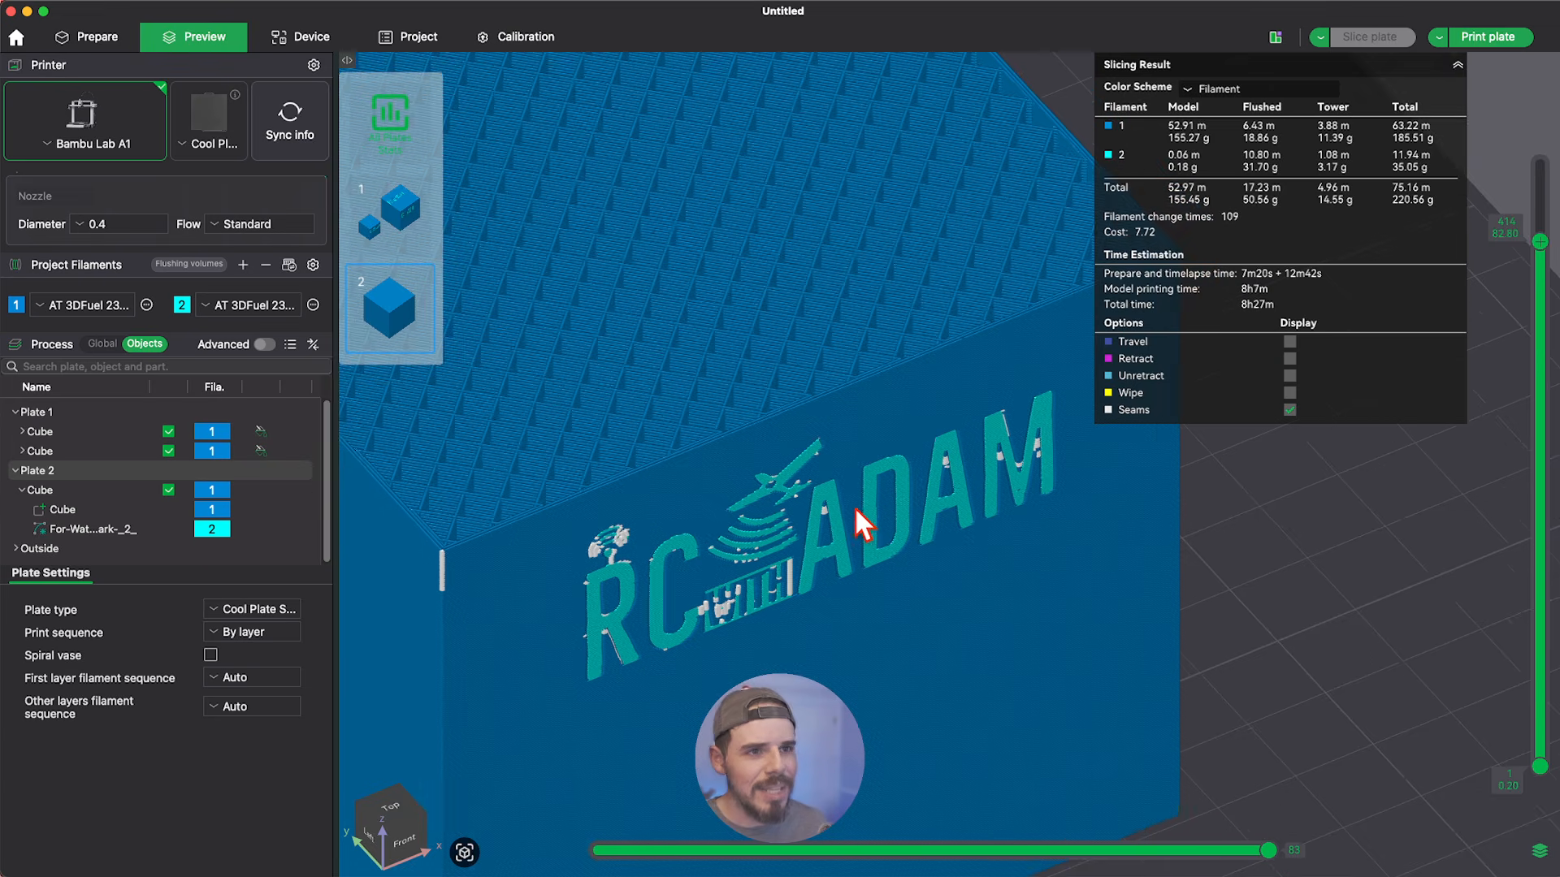
pyautogui.scroll(-1, 864, 505)
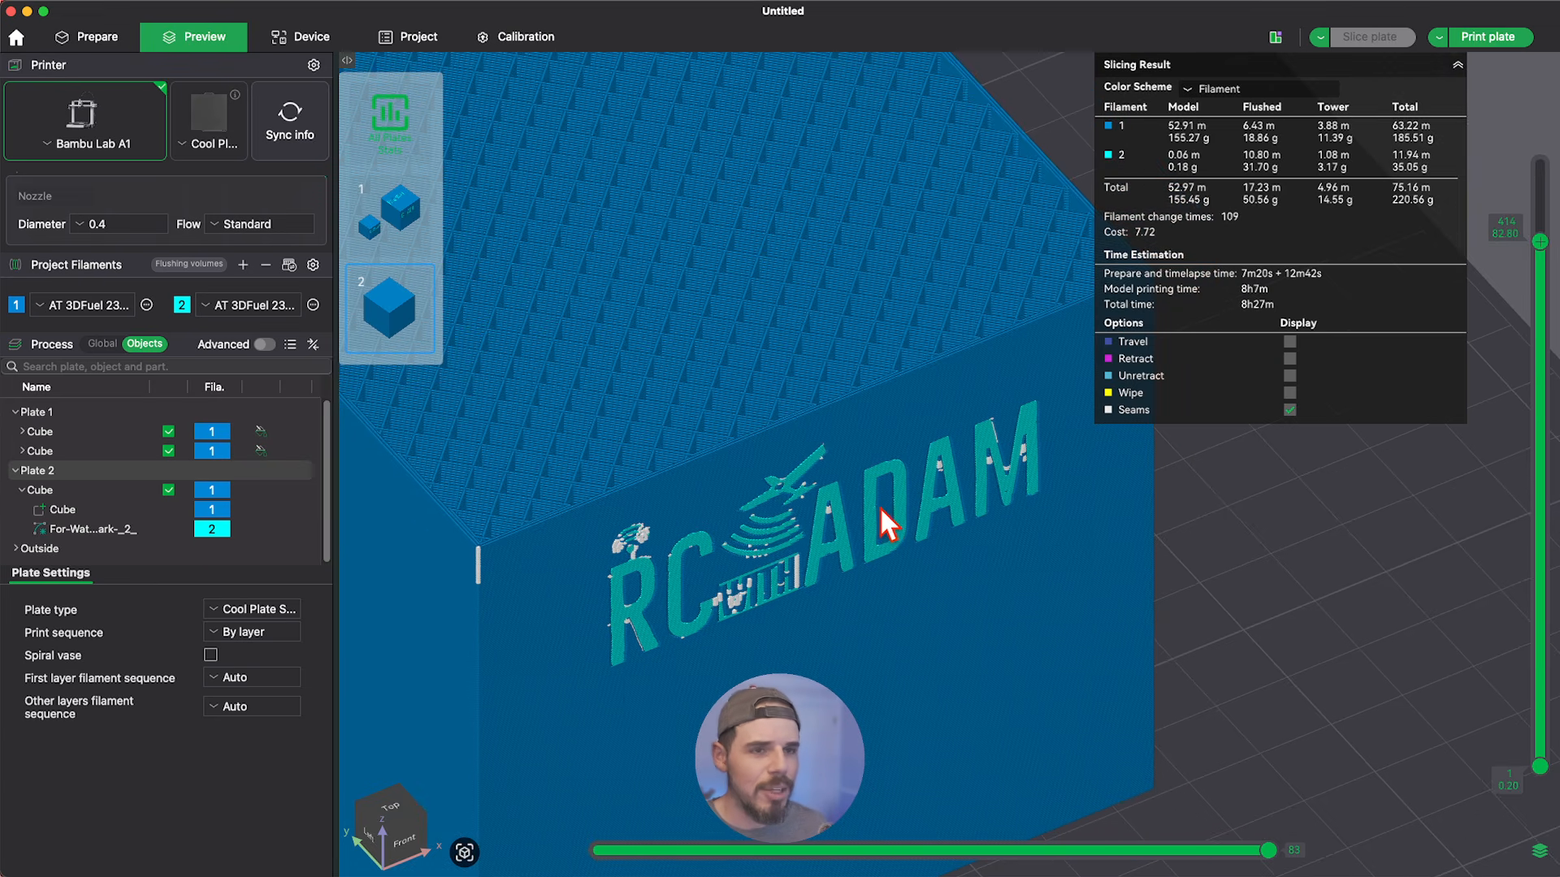
pyautogui.scroll(-1, 877, 542)
pyautogui.scroll(-1, 901, 541)
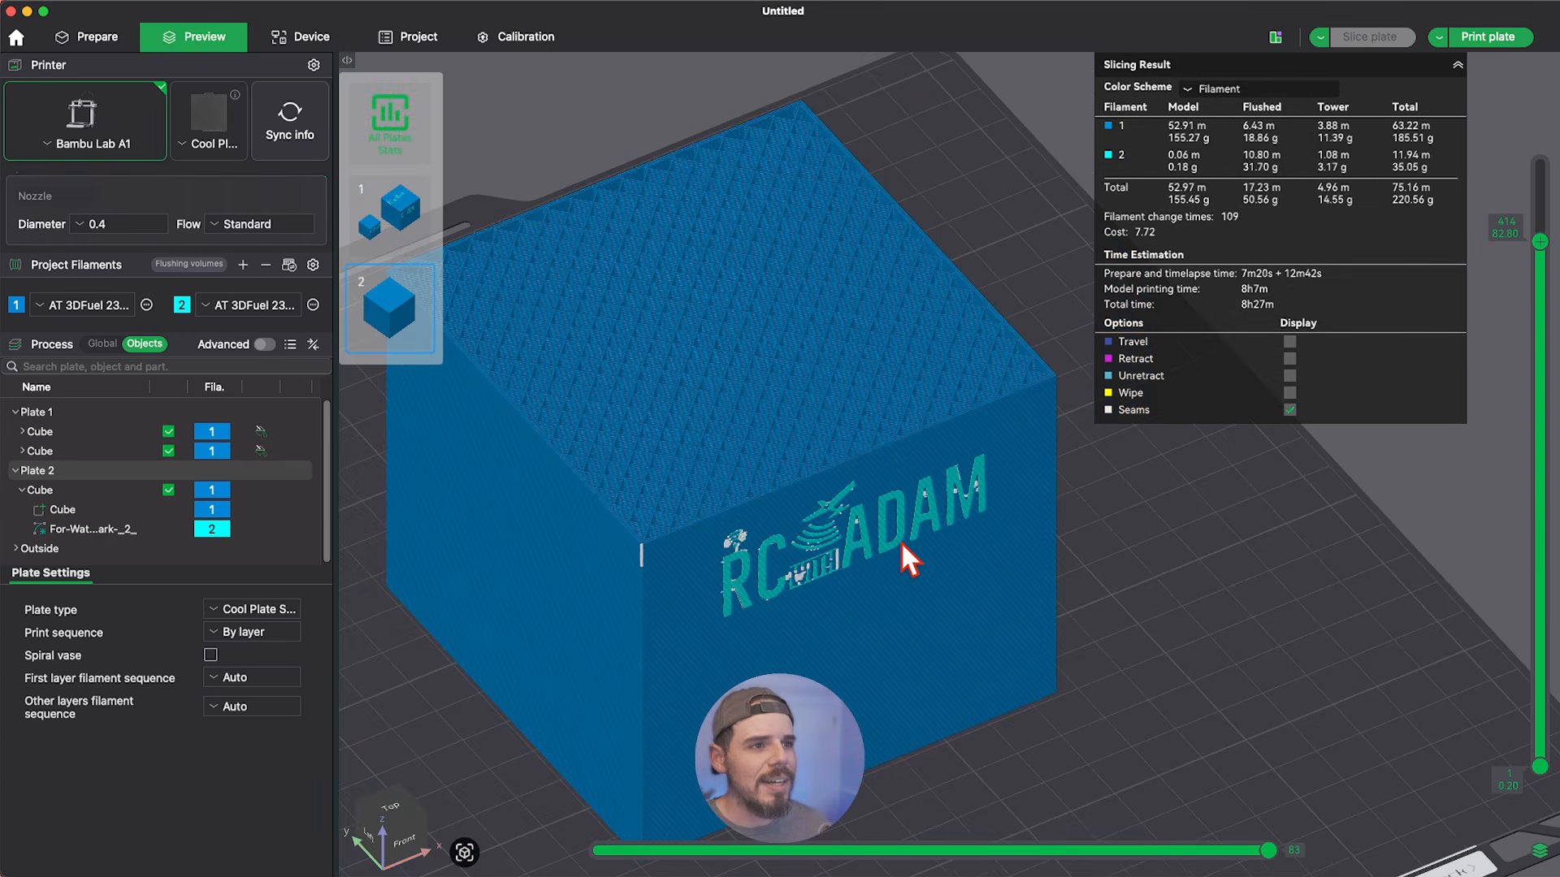
pyautogui.scroll(1, 893, 532)
pyautogui.scroll(1, 857, 510)
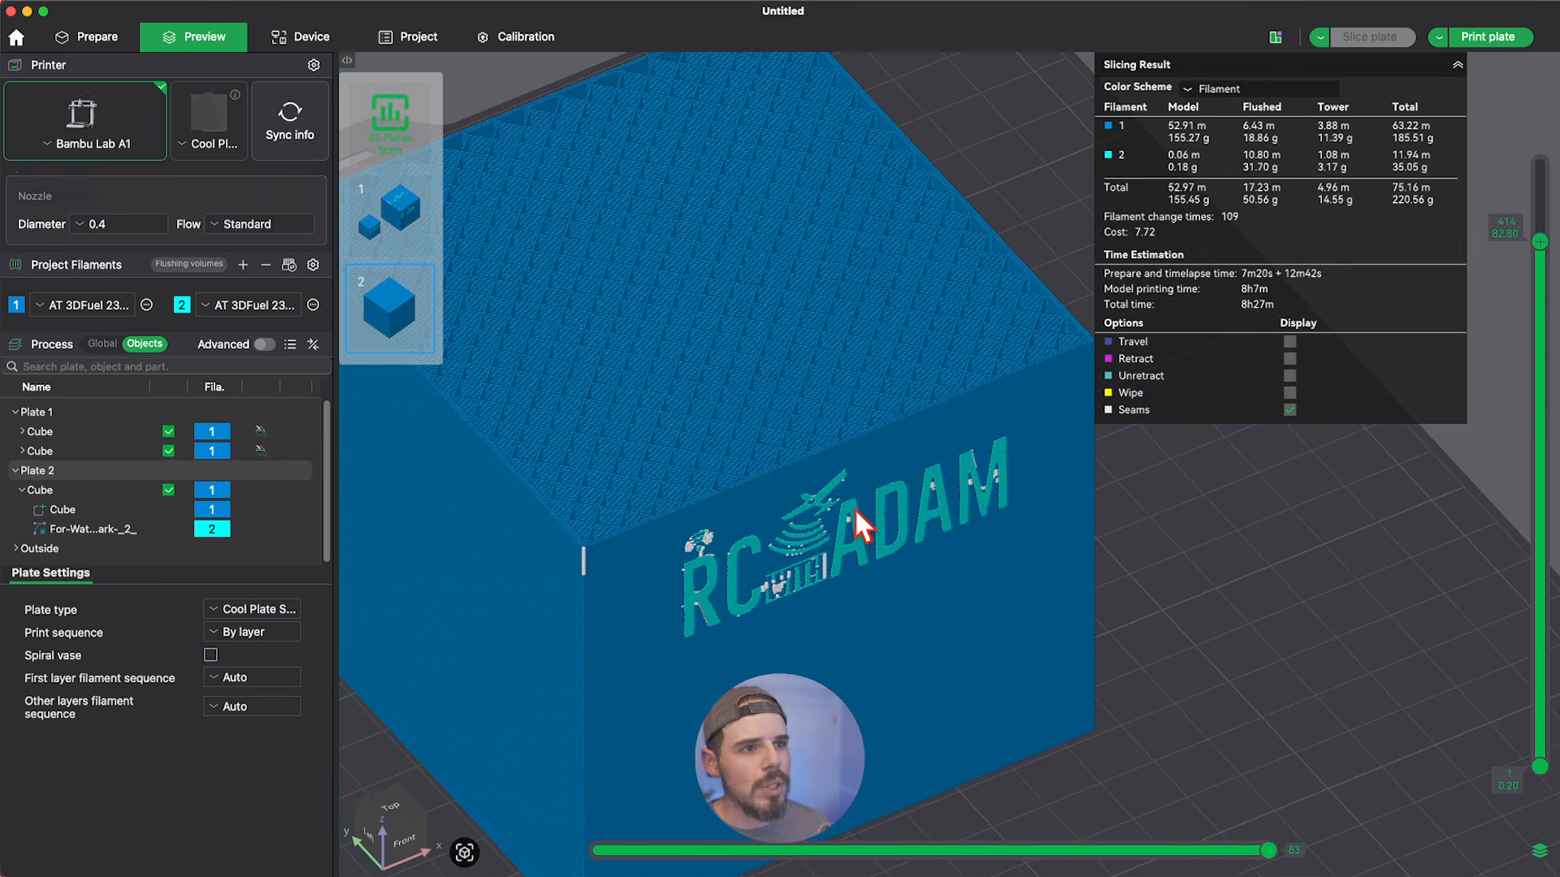
pyautogui.scroll(-2, 976, 514)
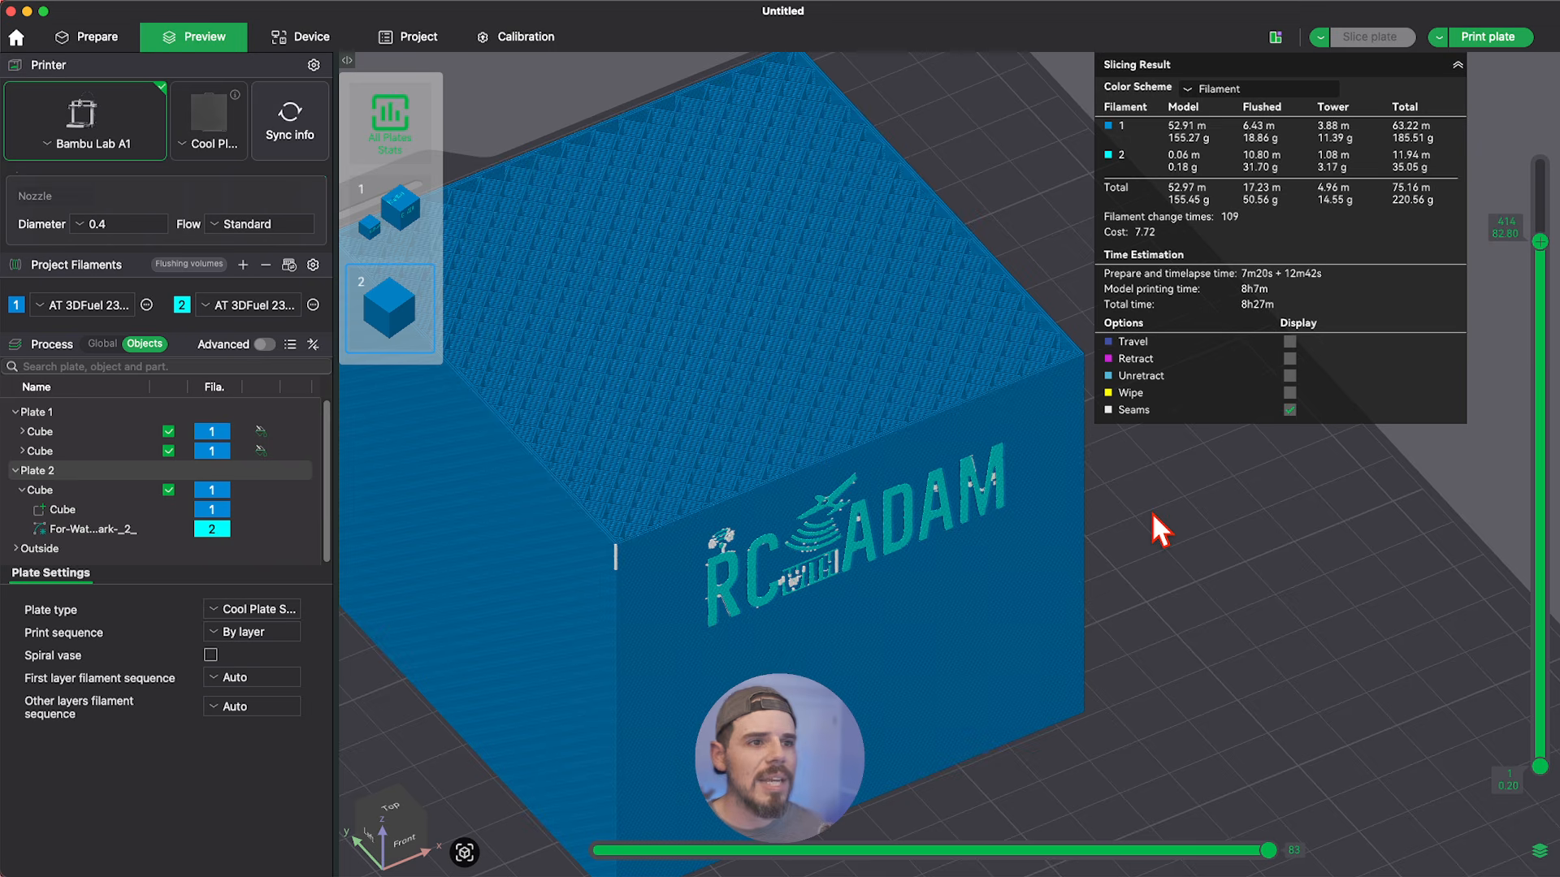